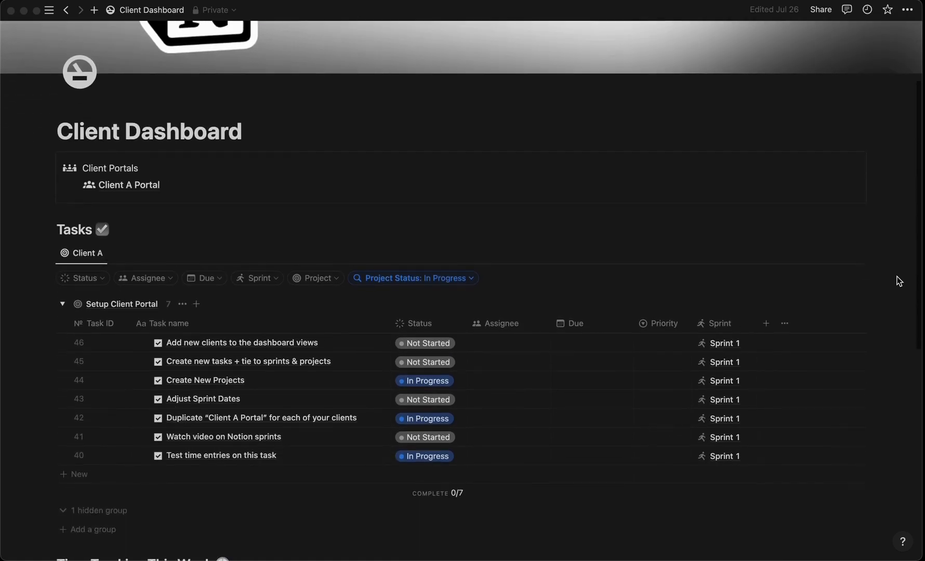
- Scroll down through the page to review its full contents
{"action": "scroll", "coordinate": [899, 281], "scroll_direction": "down", "scroll_amount": 4}
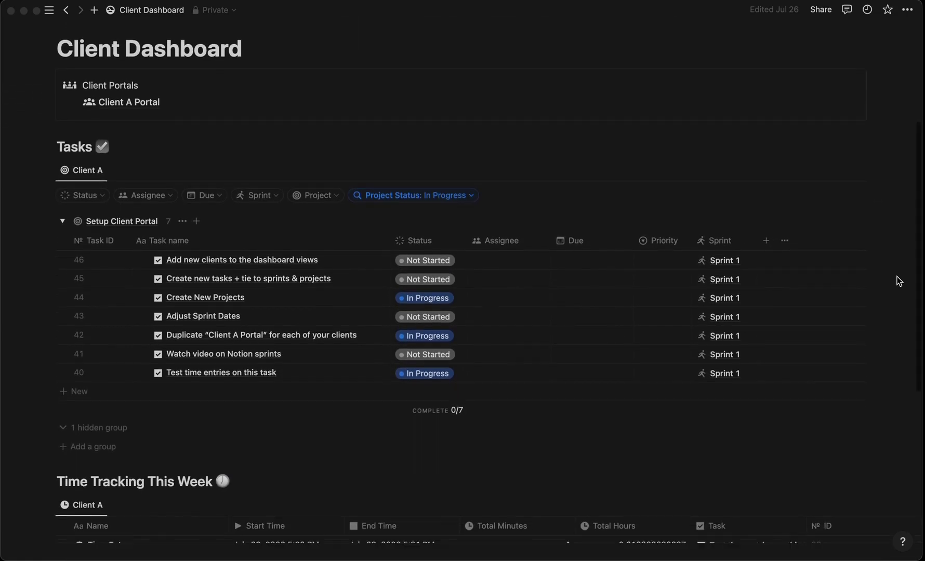
{"action": "scroll", "coordinate": [899, 281], "scroll_direction": "down", "scroll_amount": 6}
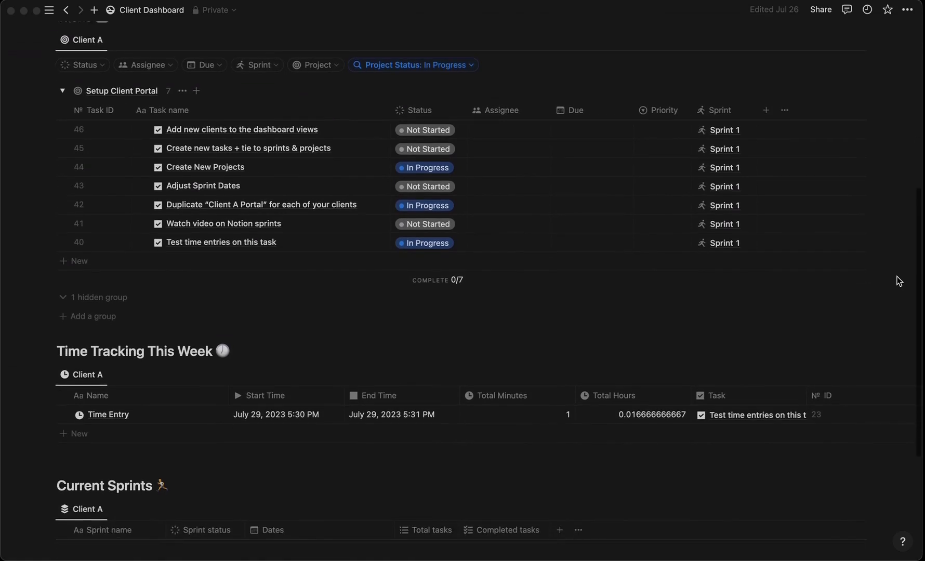
{"action": "scroll", "coordinate": [899, 281], "scroll_direction": "down", "scroll_amount": 3}
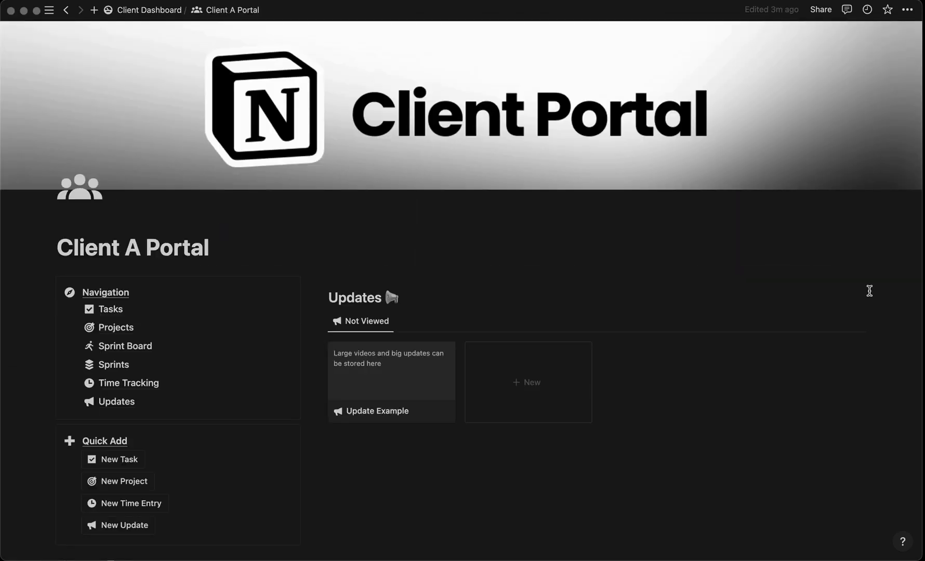
{"action": "scroll", "coordinate": [870, 291], "scroll_direction": "down", "scroll_amount": 4}
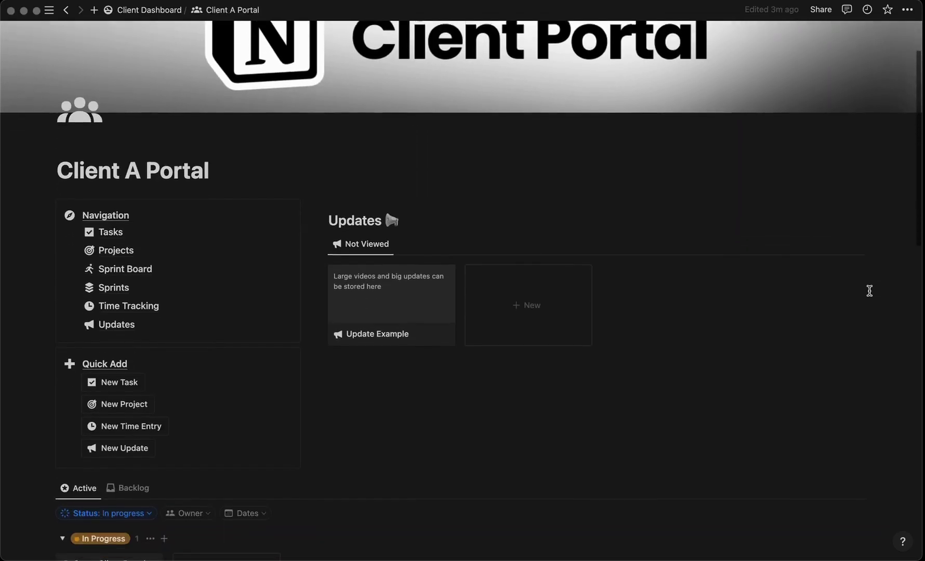
{"action": "scroll", "coordinate": [869, 291], "scroll_direction": "down", "scroll_amount": 8}
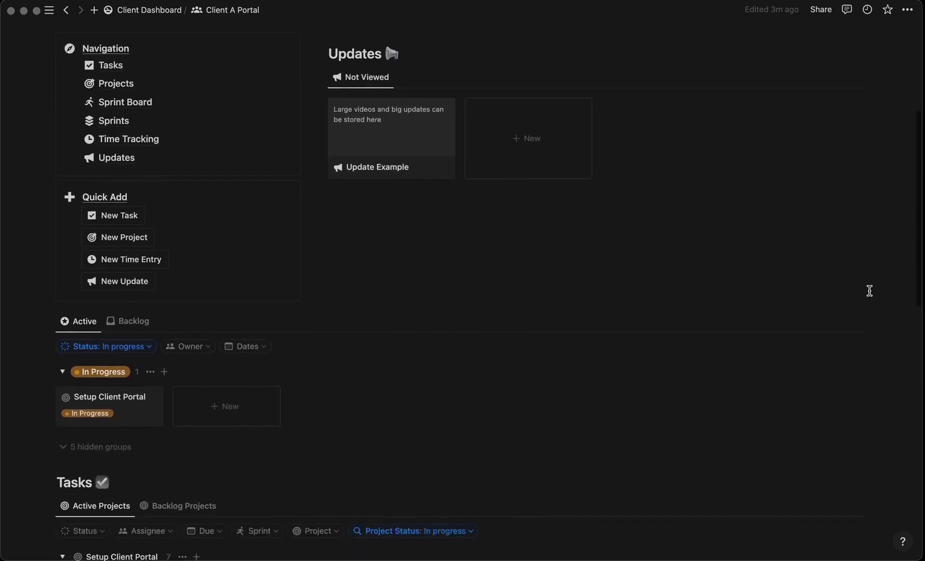
{"action": "scroll", "coordinate": [869, 291], "scroll_direction": "down", "scroll_amount": 8}
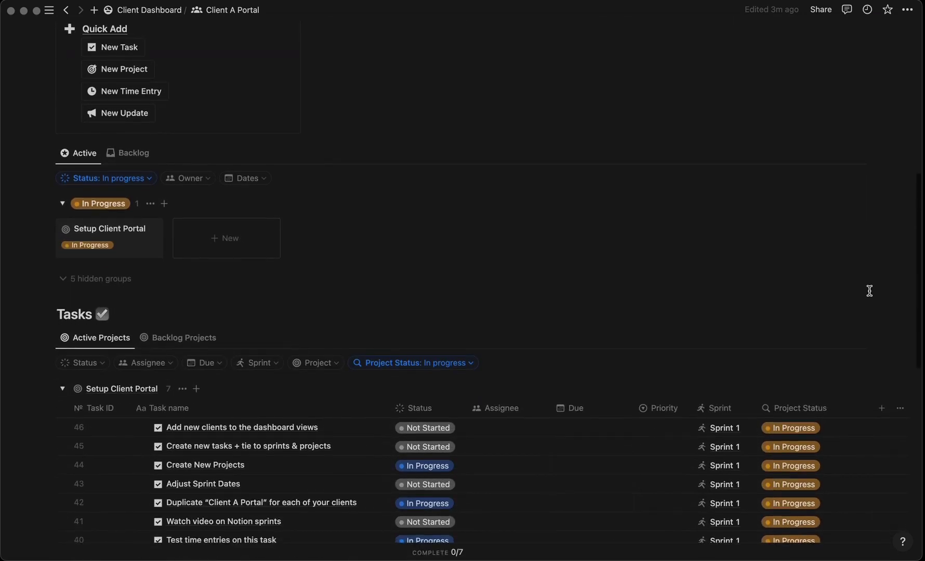
{"action": "scroll", "coordinate": [870, 291], "scroll_direction": "down", "scroll_amount": 3}
{"action": "scroll", "coordinate": [869, 291], "scroll_direction": "down", "scroll_amount": 3}
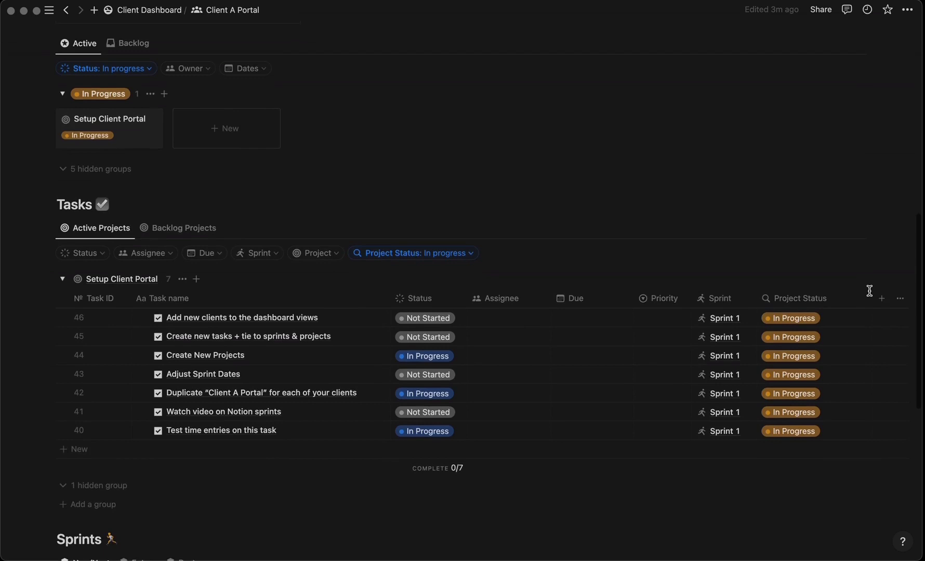
{"action": "scroll", "coordinate": [869, 291], "scroll_direction": "down", "scroll_amount": 5}
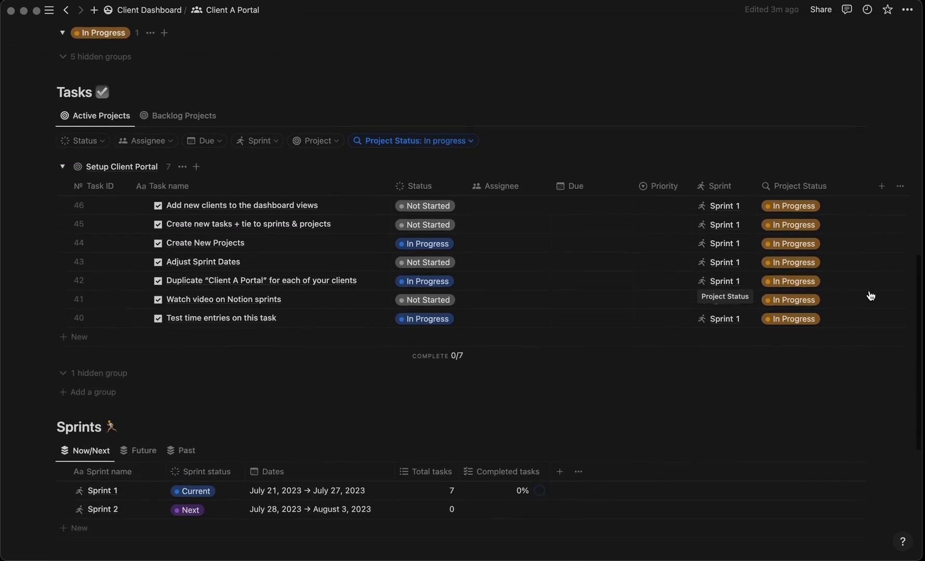
{"action": "scroll", "coordinate": [871, 296], "scroll_direction": "down", "scroll_amount": 4}
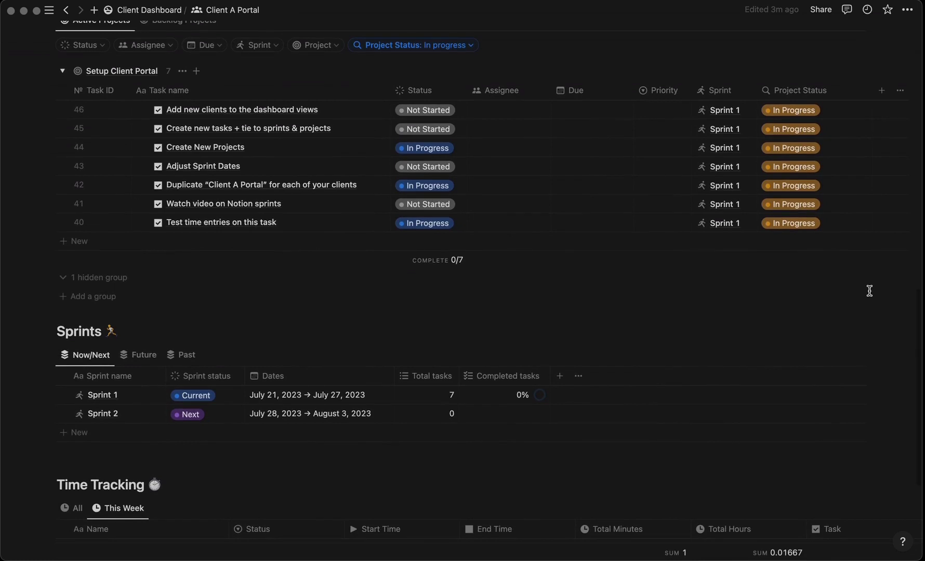
{"action": "scroll", "coordinate": [869, 291], "scroll_direction": "down", "scroll_amount": 3}
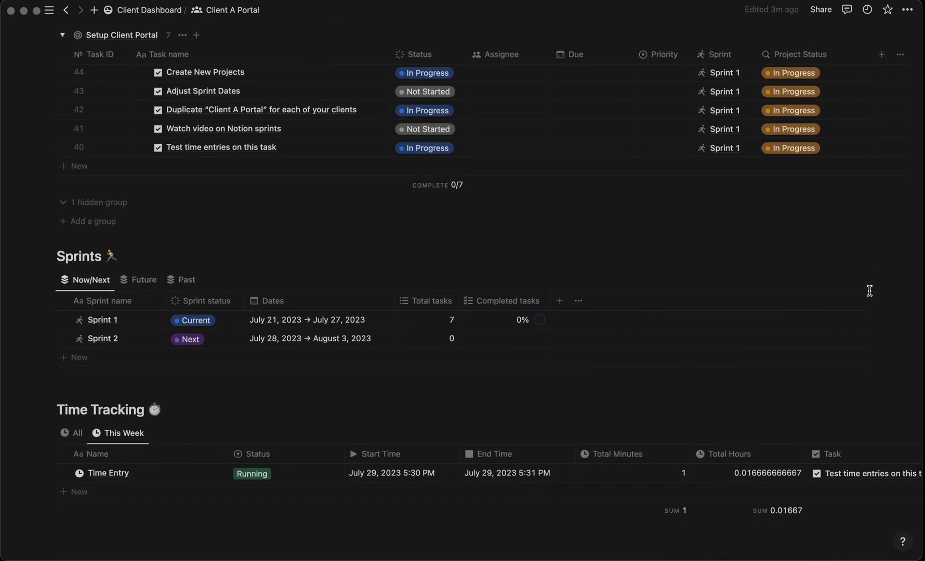
{"action": "scroll", "coordinate": [869, 291], "scroll_direction": "down", "scroll_amount": 4}
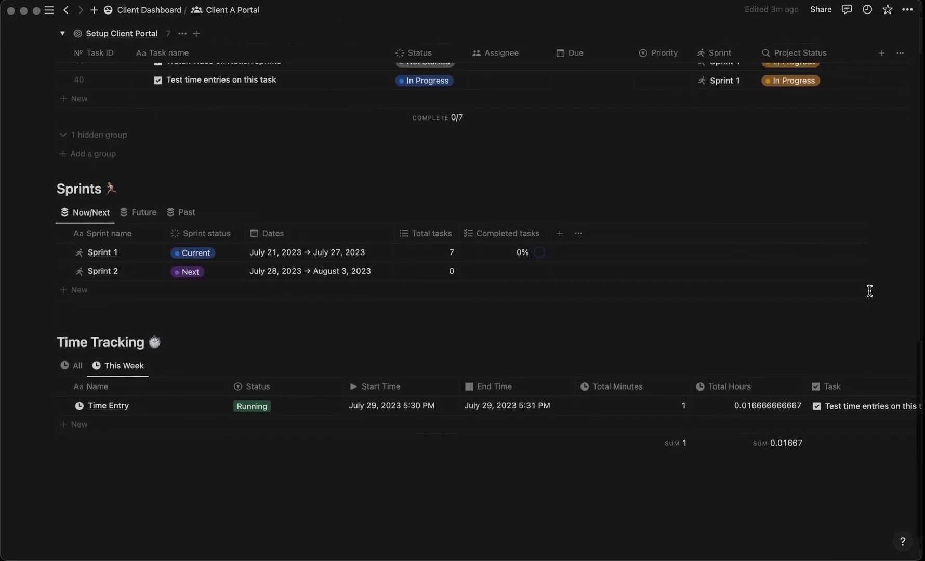
{"action": "scroll", "coordinate": [198, 262], "scroll_direction": "up", "scroll_amount": 16}
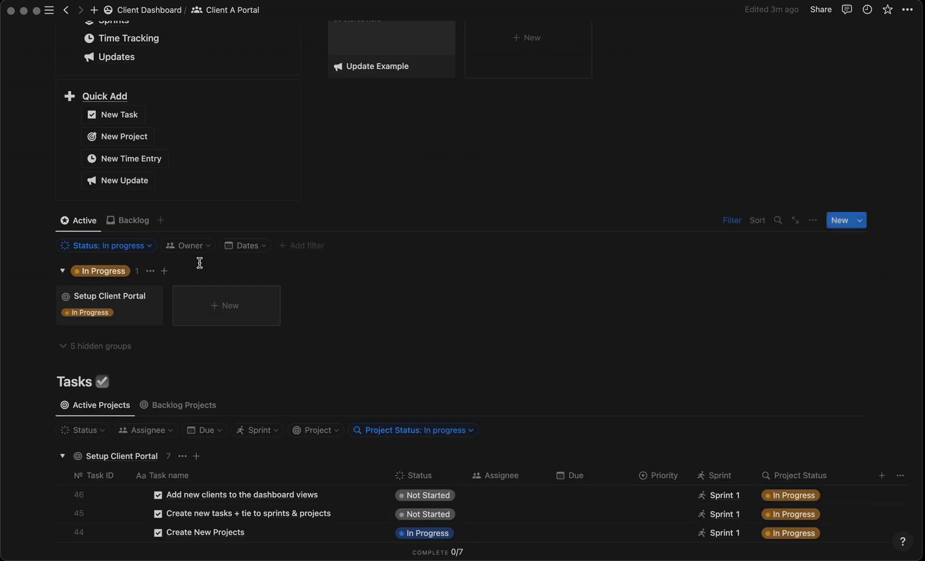
{"action": "scroll", "coordinate": [73, 303], "scroll_direction": "down", "scroll_amount": 15}
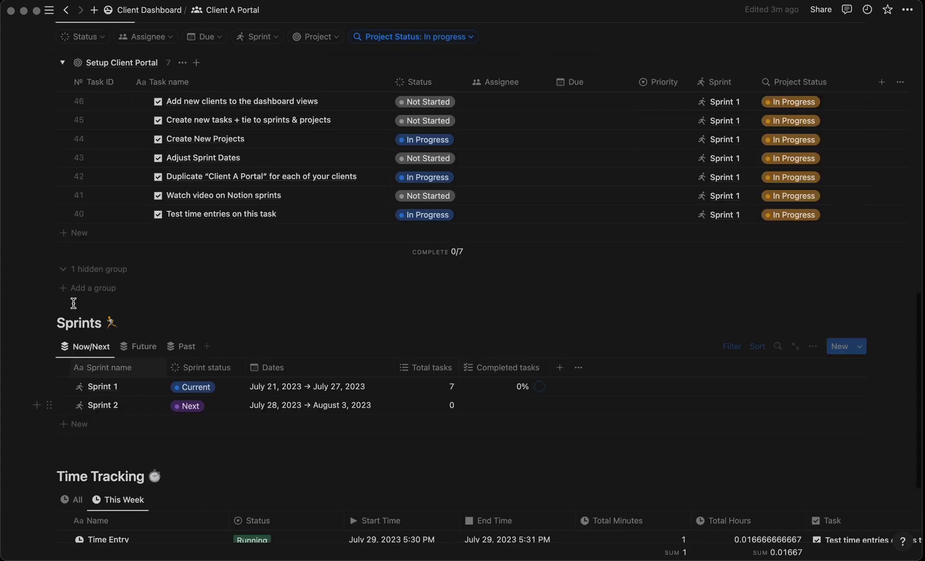
- Go back to the Client Dashboard, then forward again to the Client A Portal page
{"action": "scroll", "coordinate": [105, 315], "scroll_direction": "down", "scroll_amount": 8}
{"action": "key", "text": "super+bracketleft"}
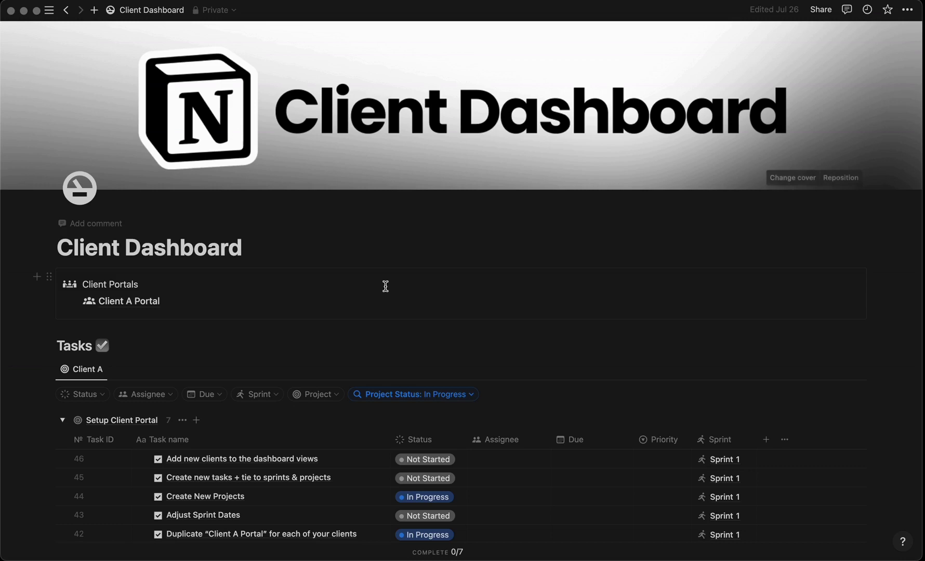
{"action": "scroll", "coordinate": [386, 289], "scroll_direction": "down", "scroll_amount": 15}
{"action": "scroll", "coordinate": [386, 290], "scroll_direction": "down", "scroll_amount": 5}
{"action": "key", "text": "super+bracketright"}
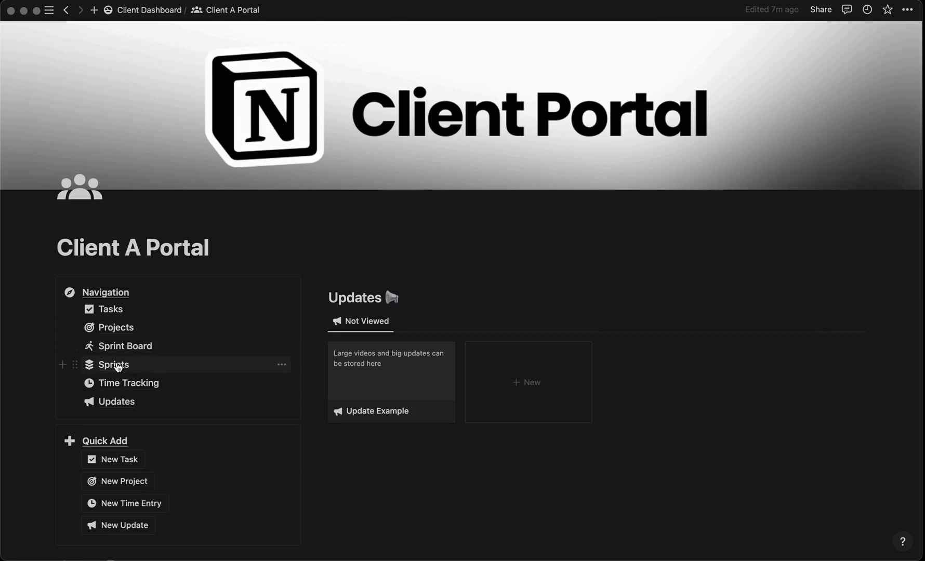
- In Sprints, view Sprint 1's date range without changing it, then open the Sprint Board
{"action": "left_click", "coordinate": [117, 367]}
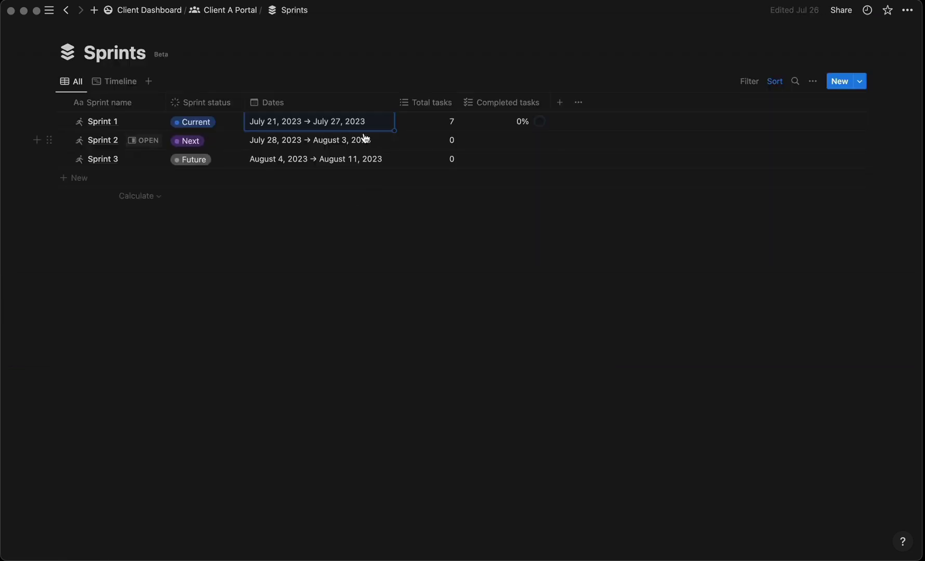
{"action": "left_click", "coordinate": [320, 121]}
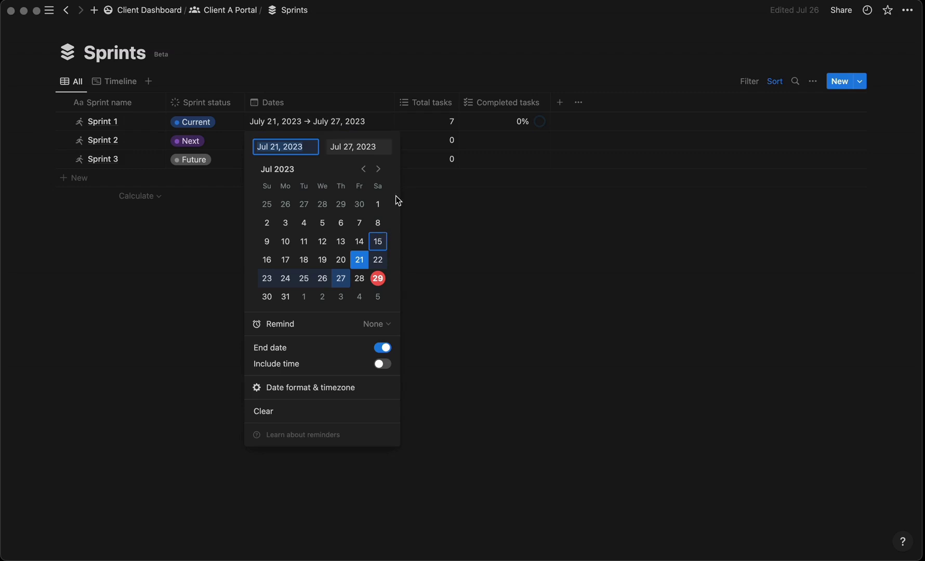
{"action": "key", "text": "Escape"}
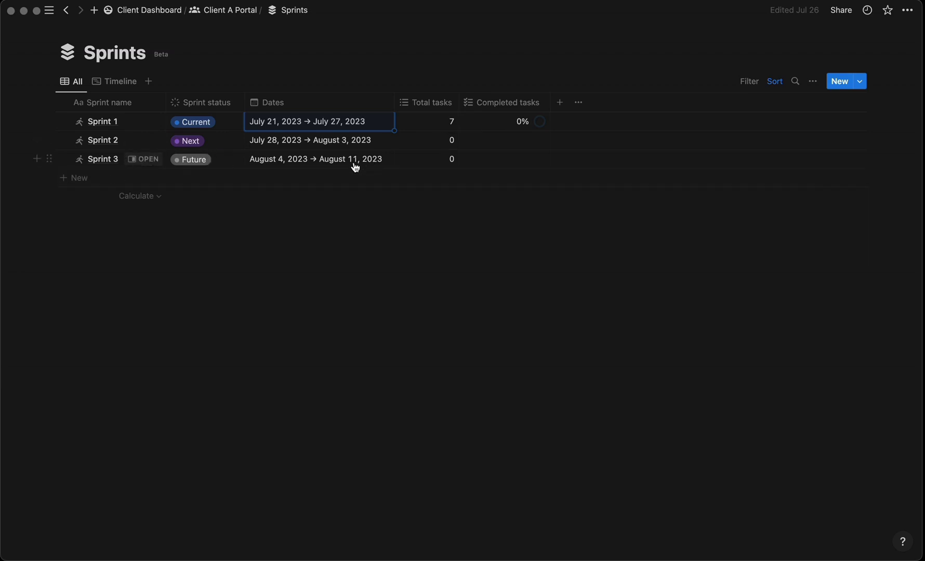
{"action": "key", "text": "super+bracketleft"}
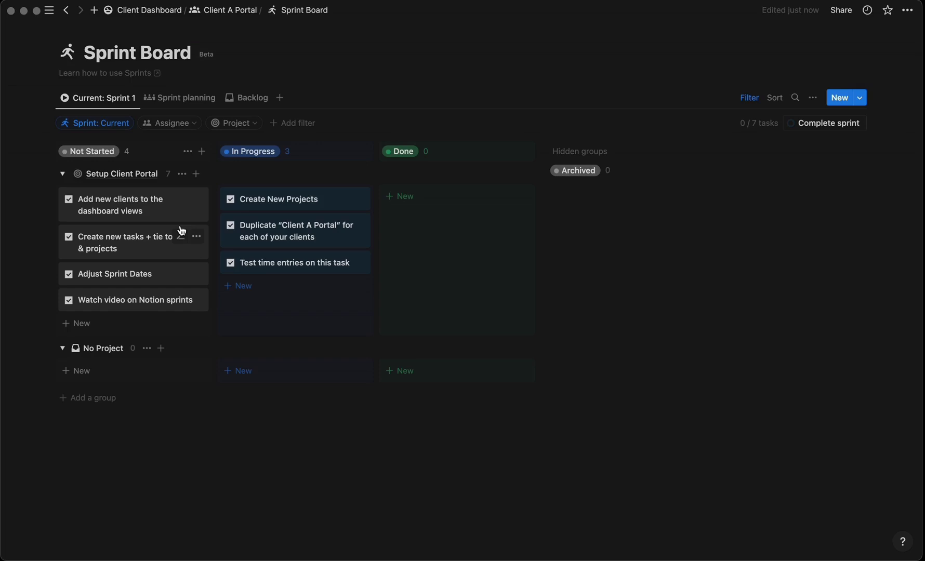
- Back on Client A Portal, undo to bring back the Projects heading and return to the top
{"action": "key", "text": "super+bracketleft"}
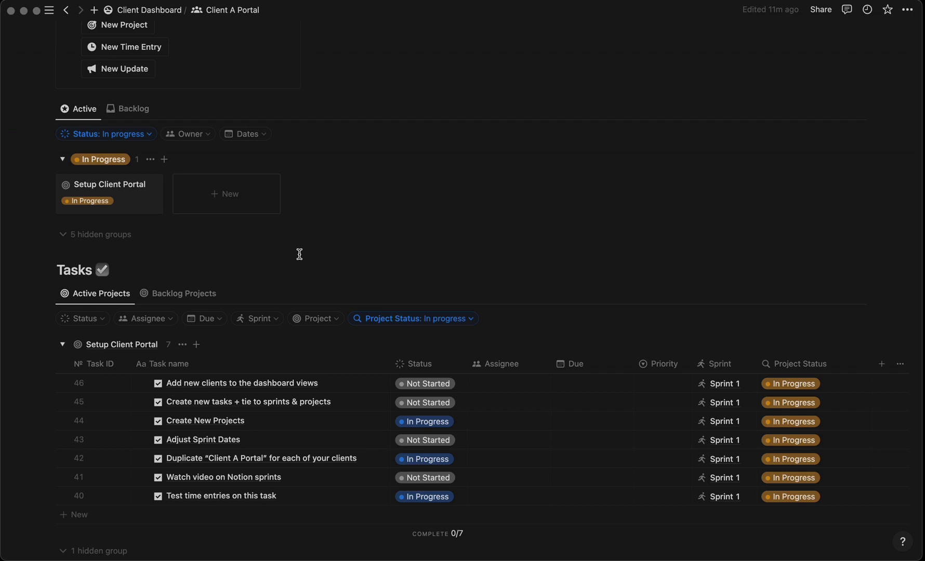
{"action": "key", "text": "ctrl+z"}
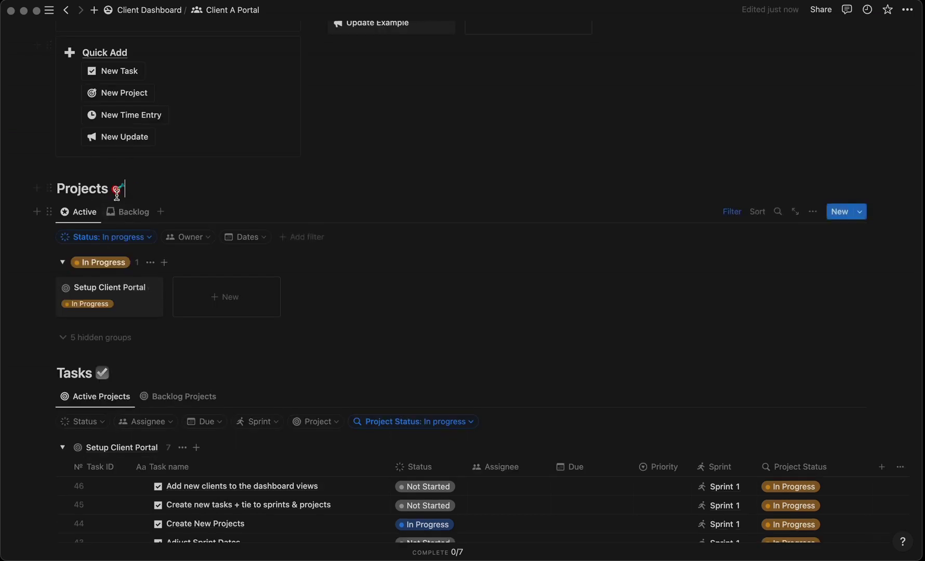
{"action": "scroll", "coordinate": [111, 395], "scroll_direction": "up", "scroll_amount": 10}
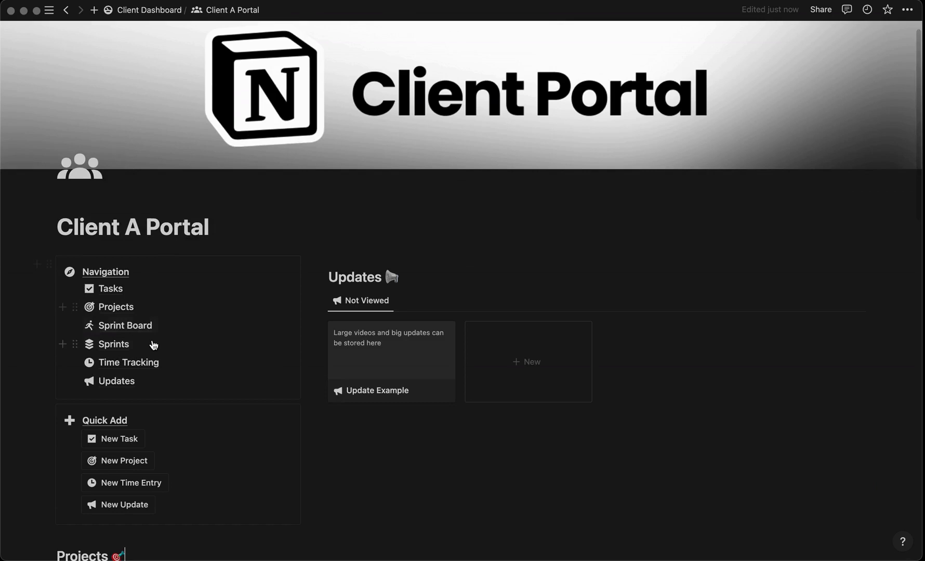
- Add a New Project set to In Progress, dated July 31, 2023, with Medium priority
{"action": "left_click", "coordinate": [115, 310]}
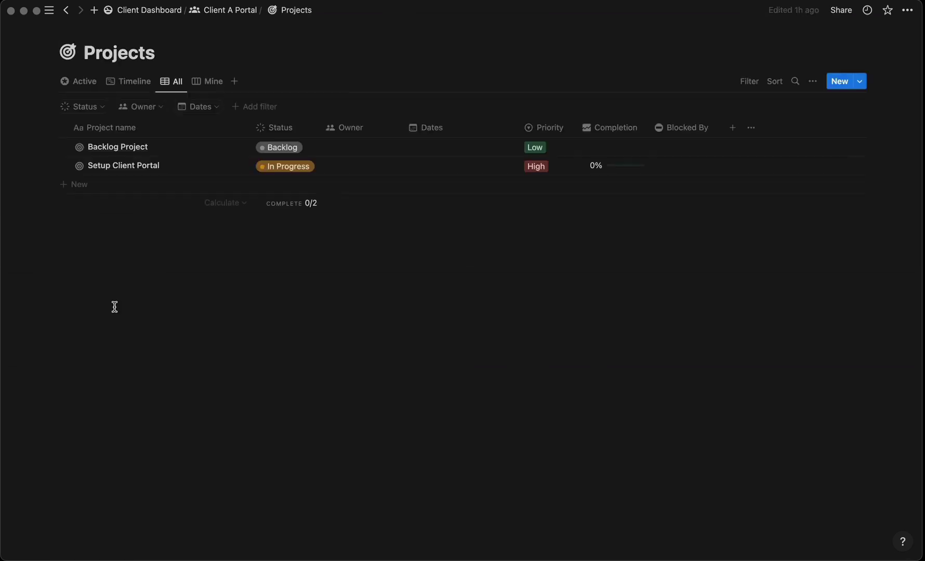
{"action": "left_click", "coordinate": [836, 82]}
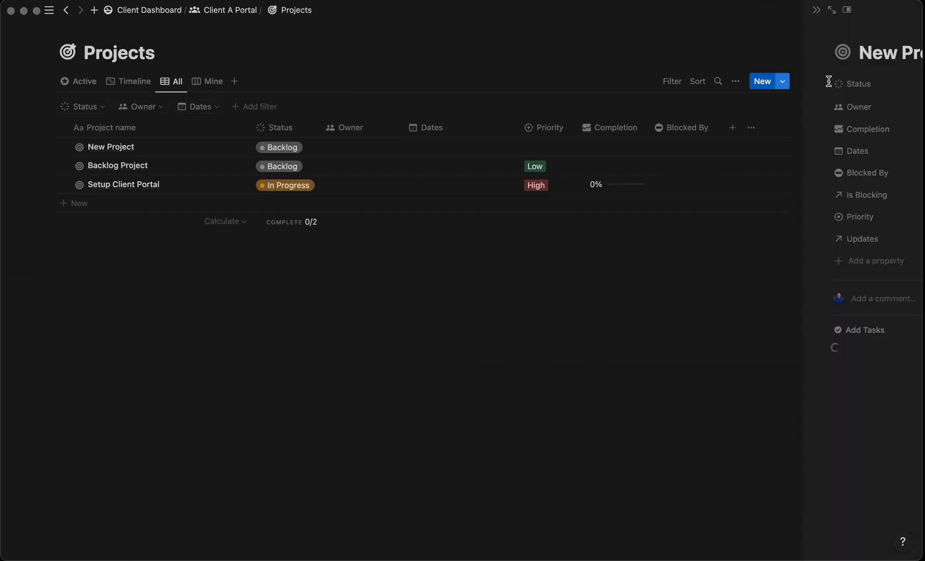
{"action": "left_click", "coordinate": [691, 85]}
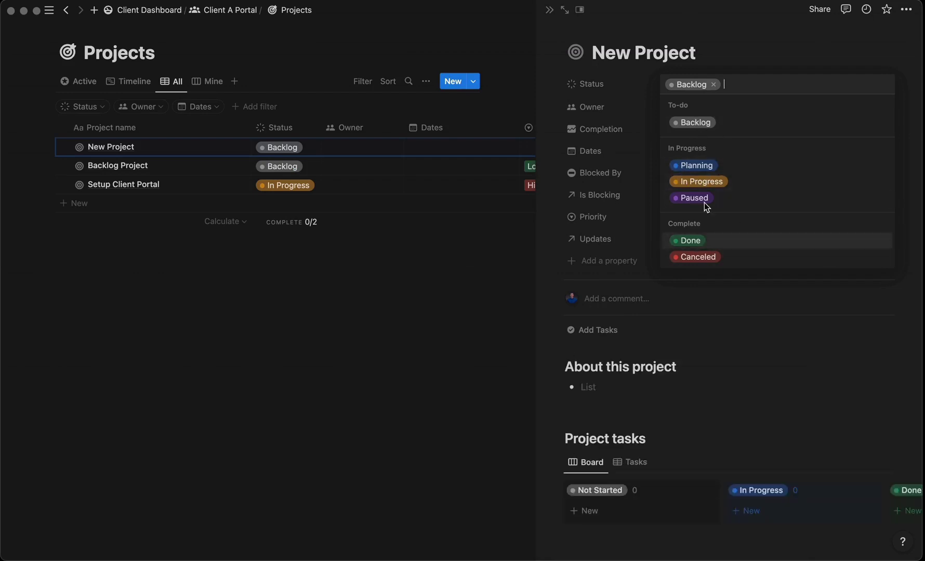
{"action": "left_click", "coordinate": [701, 182]}
{"action": "left_click", "coordinate": [676, 151]}
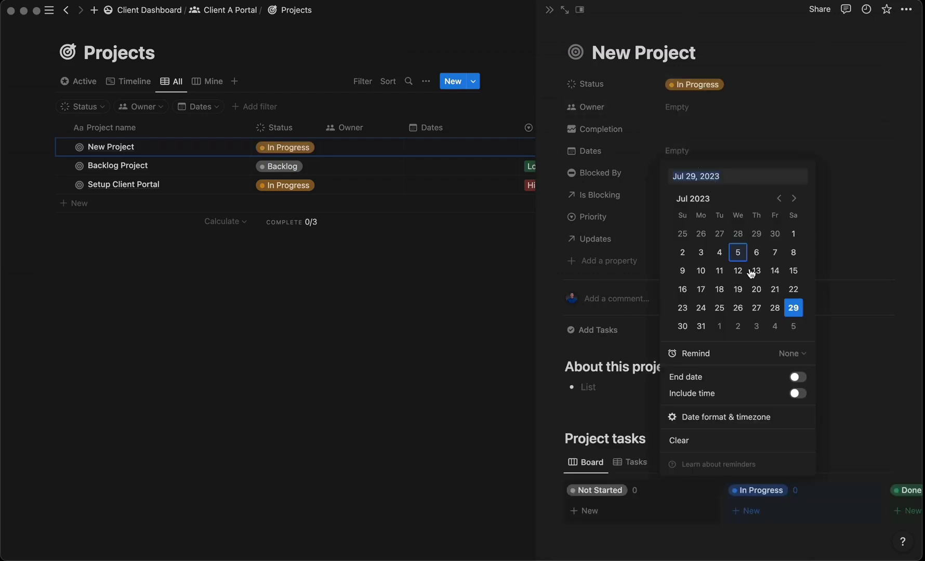
{"action": "left_click", "coordinate": [699, 324]}
{"action": "left_click", "coordinate": [687, 216]}
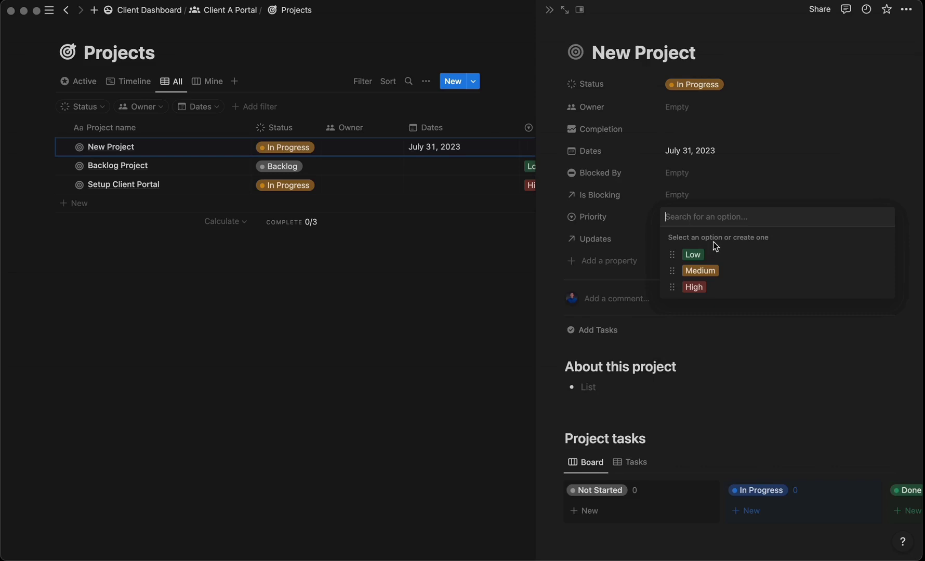
{"action": "left_click", "coordinate": [710, 272]}
- Link a new task named 'New Task' to the project and move it to In Progress
{"action": "scroll", "coordinate": [654, 303], "scroll_direction": "down", "scroll_amount": 1}
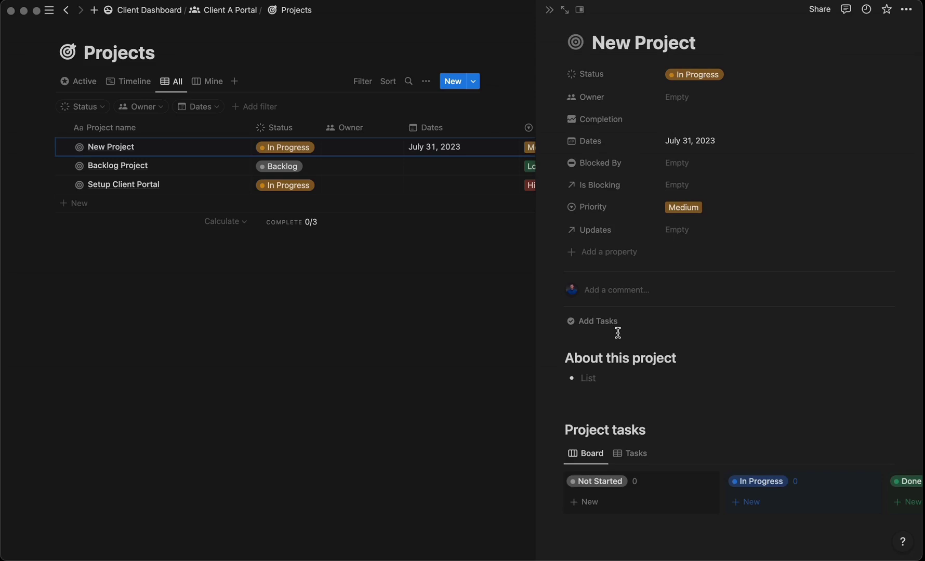
{"action": "left_click", "coordinate": [591, 322]}
{"action": "type", "text": "New Task"}
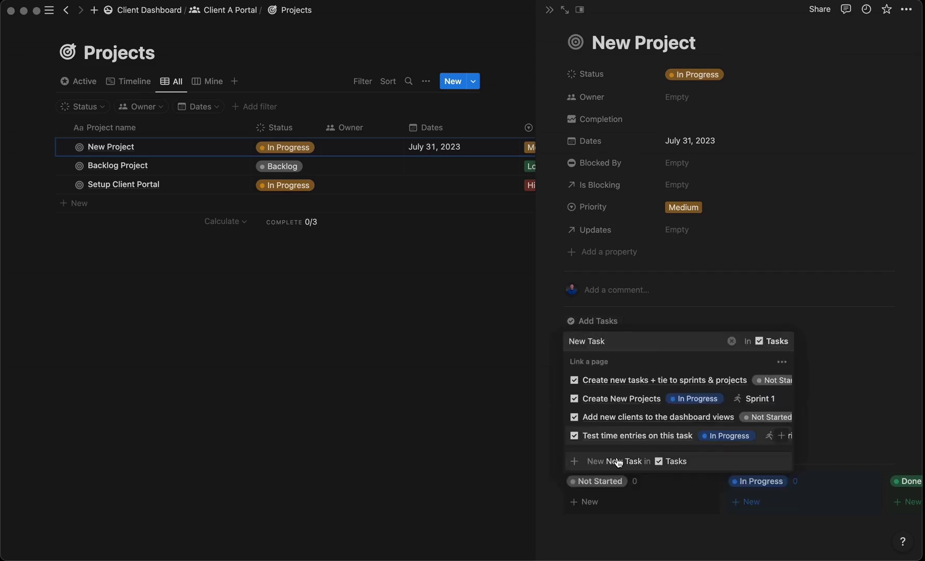
{"action": "left_click", "coordinate": [615, 463]}
{"action": "left_click", "coordinate": [668, 269]}
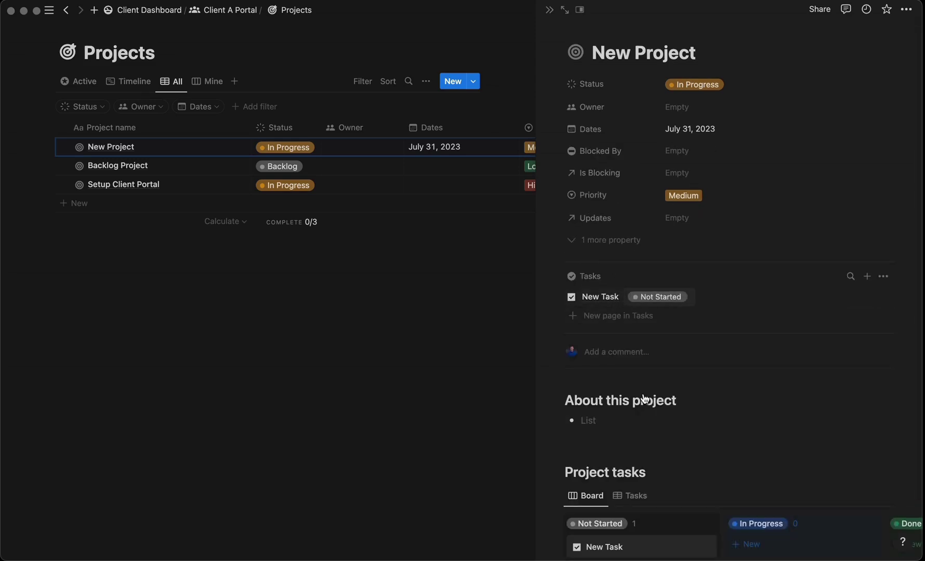
{"action": "scroll", "coordinate": [645, 411], "scroll_direction": "down", "scroll_amount": 2}
{"action": "scroll", "coordinate": [665, 496], "scroll_direction": "right", "scroll_amount": 4}
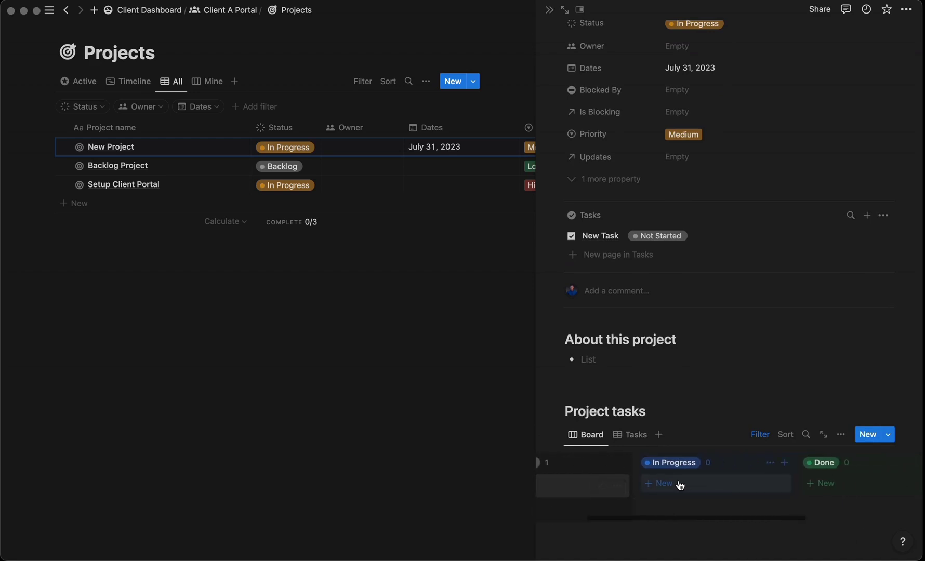
{"action": "scroll", "coordinate": [650, 486], "scroll_direction": "left", "scroll_amount": 4}
{"action": "left_click_drag", "start_coordinate": [614, 488], "coordinate": [753, 488]}
{"action": "left_click", "coordinate": [268, 363]}
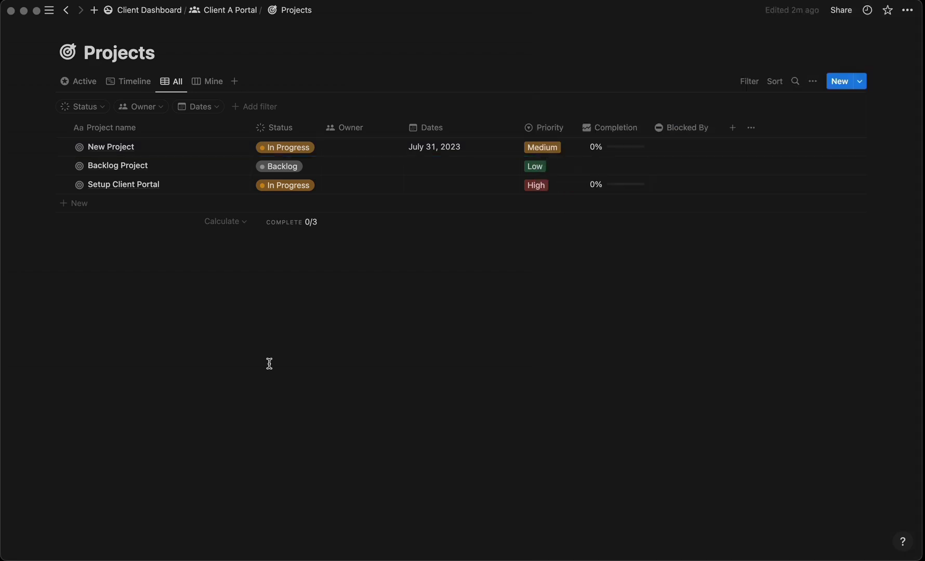
- On Setup Client Portal's test task, start a new time entry and then end it
{"action": "left_click", "coordinate": [227, 185]}
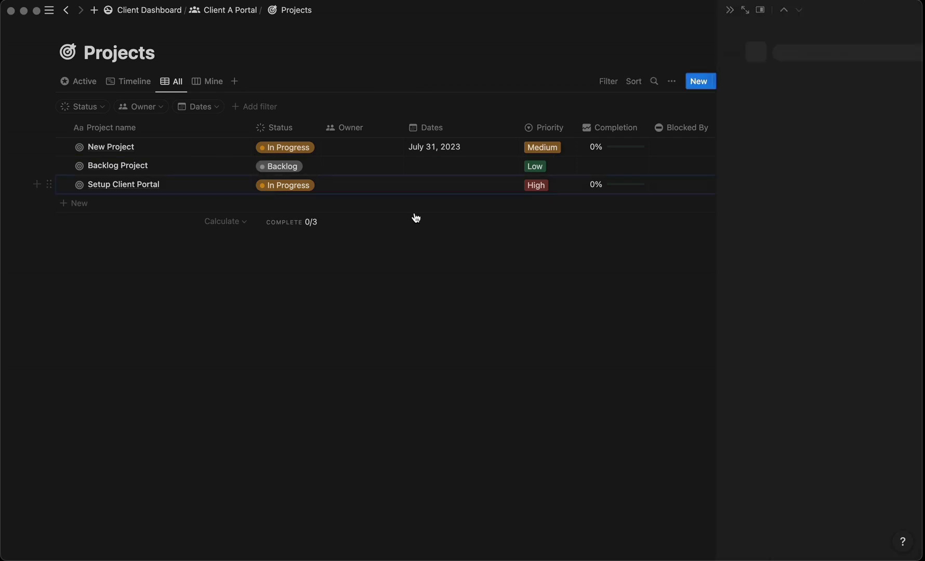
{"action": "left_click", "coordinate": [619, 295]}
{"action": "scroll", "coordinate": [733, 375], "scroll_direction": "down", "scroll_amount": 2}
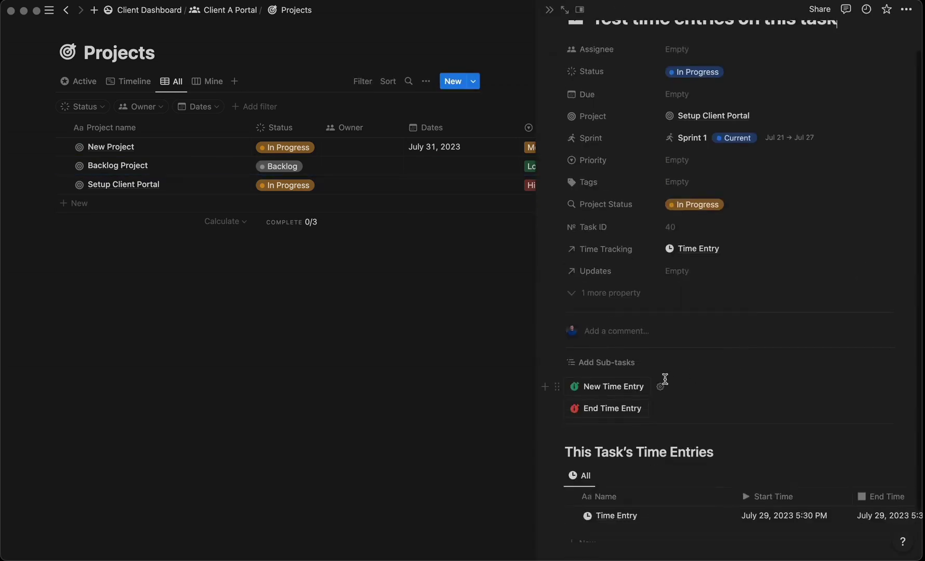
{"action": "left_click", "coordinate": [582, 387]}
{"action": "scroll", "coordinate": [798, 455], "scroll_direction": "down", "scroll_amount": 2}
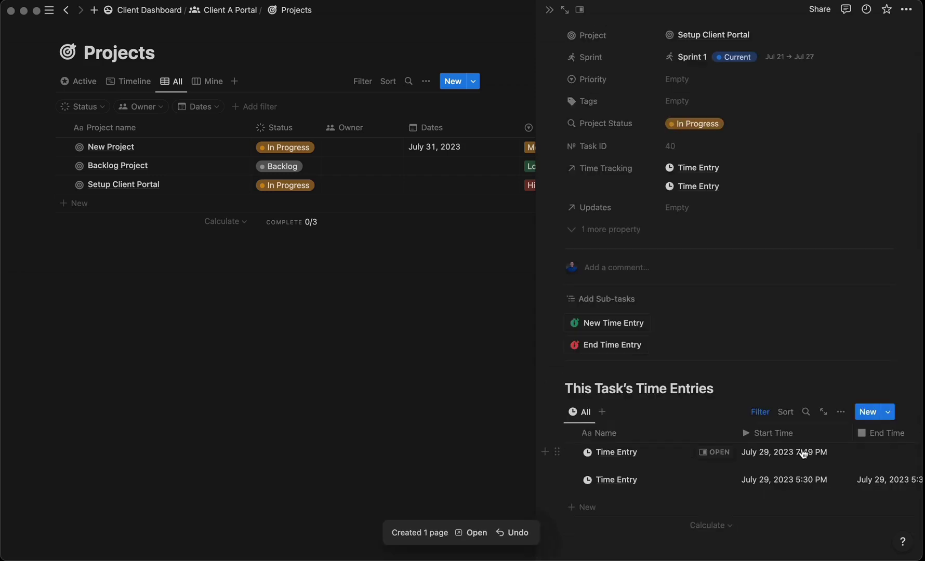
{"action": "scroll", "coordinate": [749, 390], "scroll_direction": "right", "scroll_amount": 2}
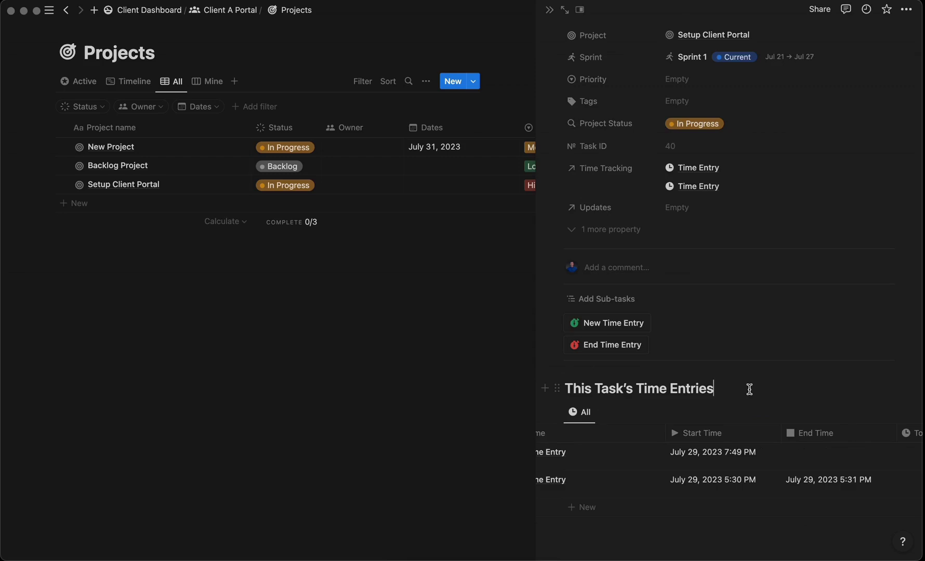
{"action": "left_click", "coordinate": [612, 348]}
- Sum the Total Hours and Total Minutes columns, giving 0.05 hours and 3 minutes
{"action": "scroll", "coordinate": [849, 456], "scroll_direction": "right", "scroll_amount": 6}
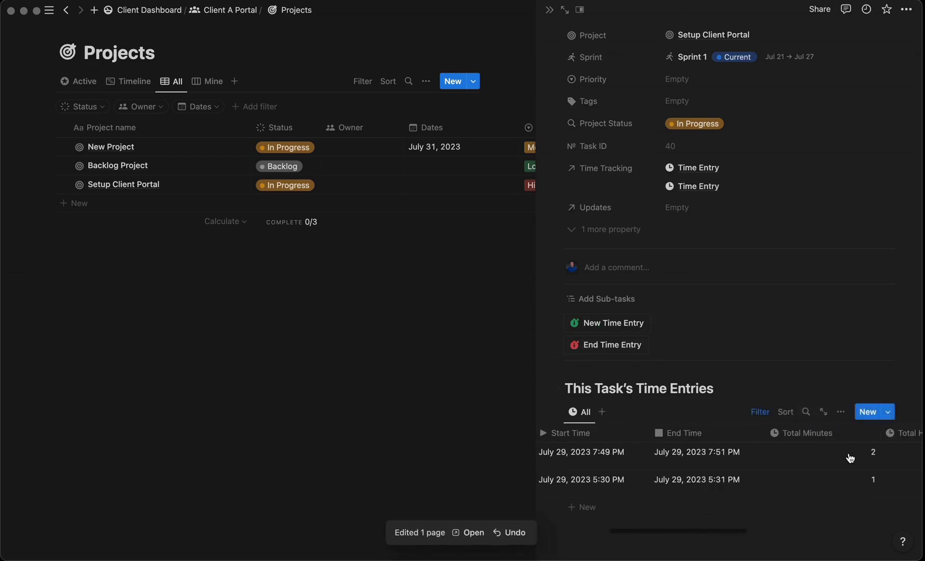
{"action": "scroll", "coordinate": [779, 456], "scroll_direction": "right", "scroll_amount": 2}
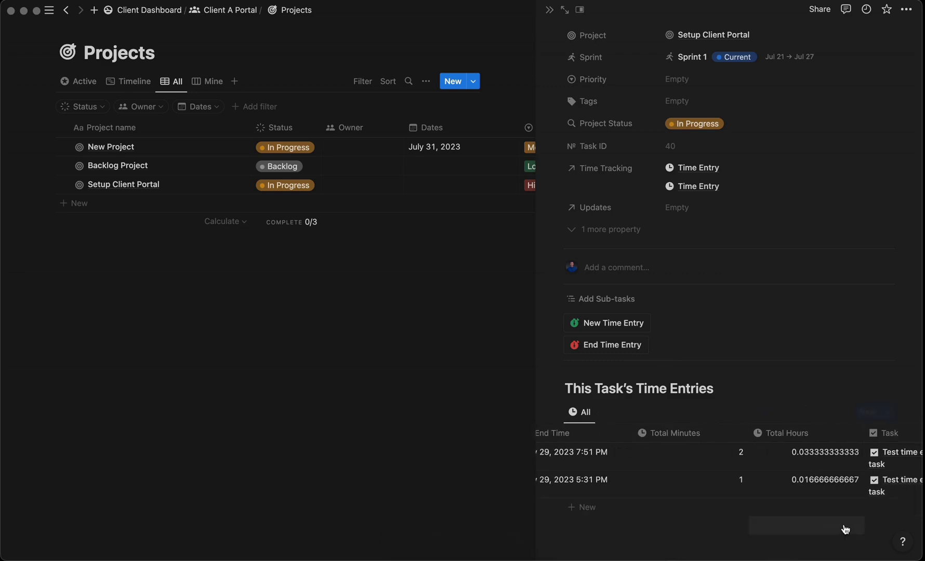
{"action": "left_click", "coordinate": [839, 527]}
{"action": "key", "text": "Escape"}
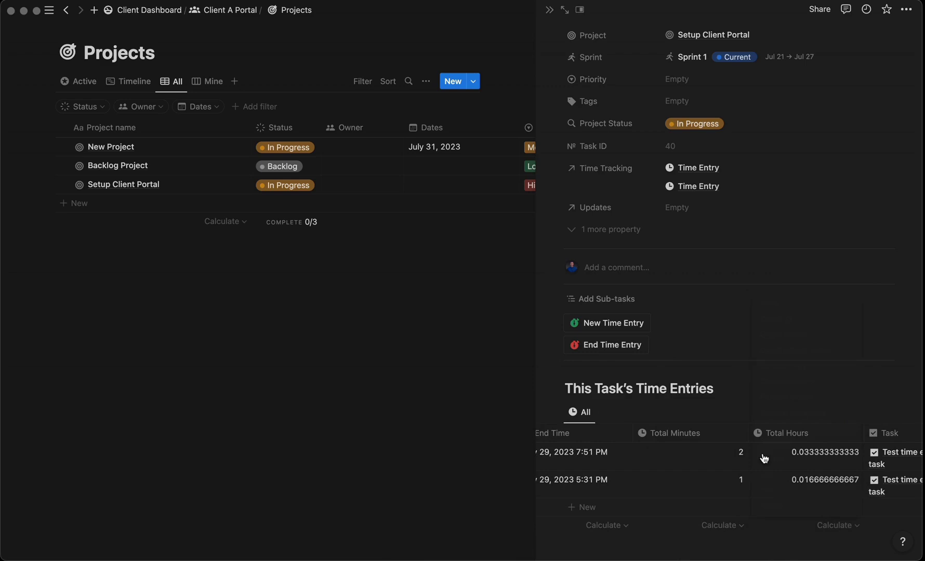
{"action": "left_click", "coordinate": [729, 524]}
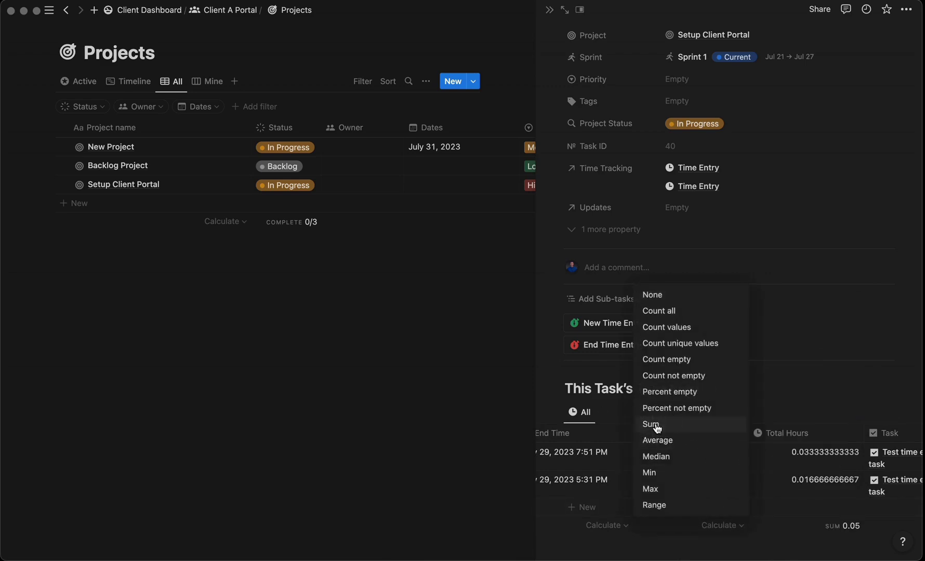
{"action": "left_click", "coordinate": [659, 425]}
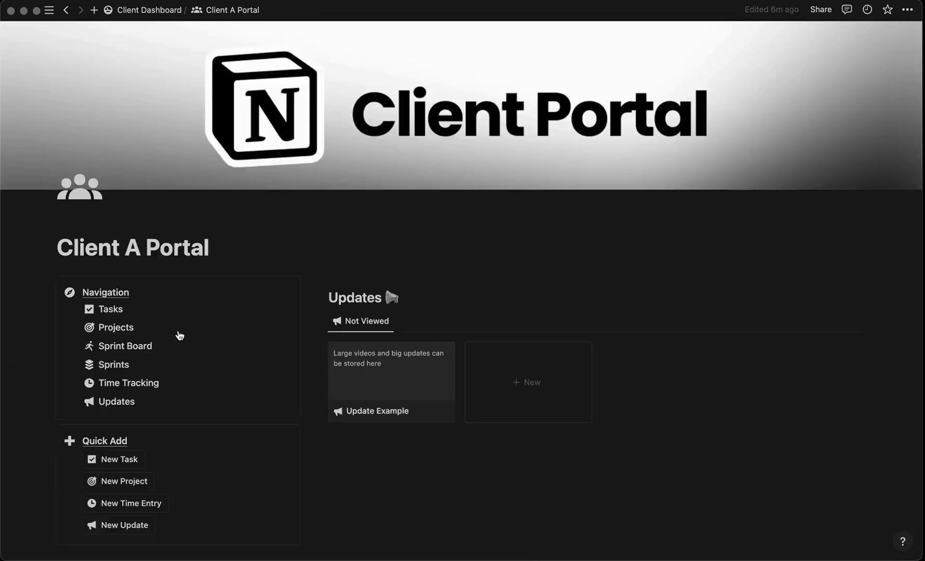
- Switch the Client A Portal's Time Tracking table to the All view, listing both entries
{"action": "scroll", "coordinate": [180, 333], "scroll_direction": "down", "scroll_amount": 15}
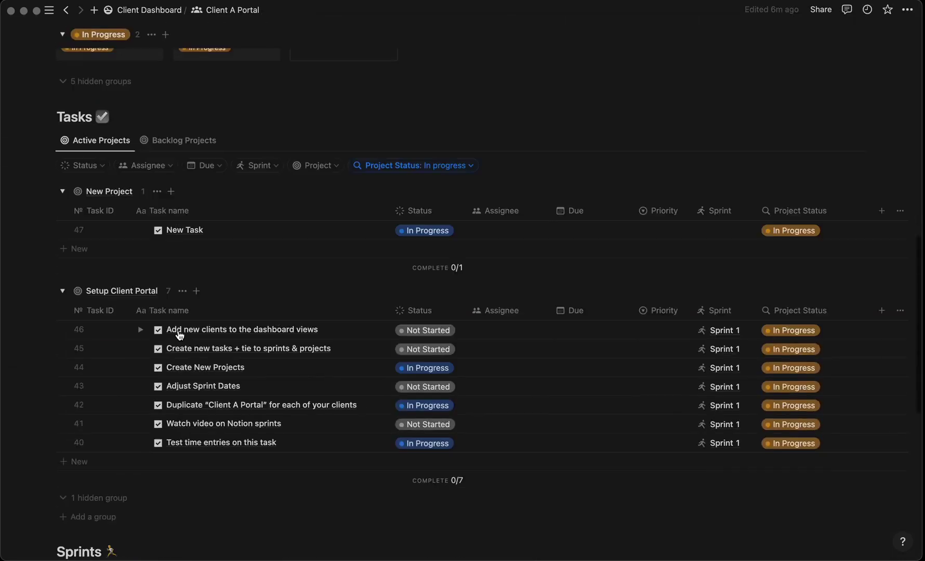
{"action": "scroll", "coordinate": [179, 336], "scroll_direction": "down", "scroll_amount": 5}
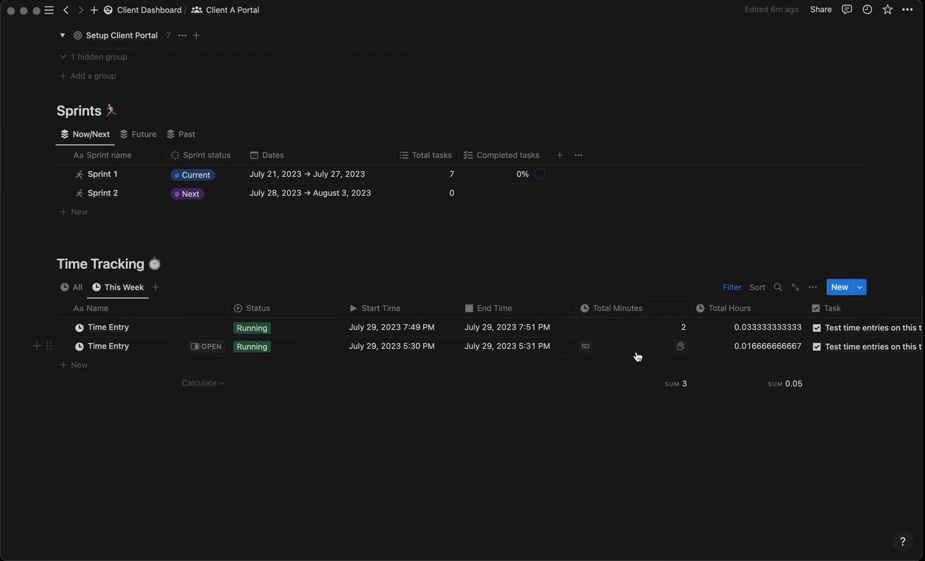
{"action": "left_click", "coordinate": [76, 288]}
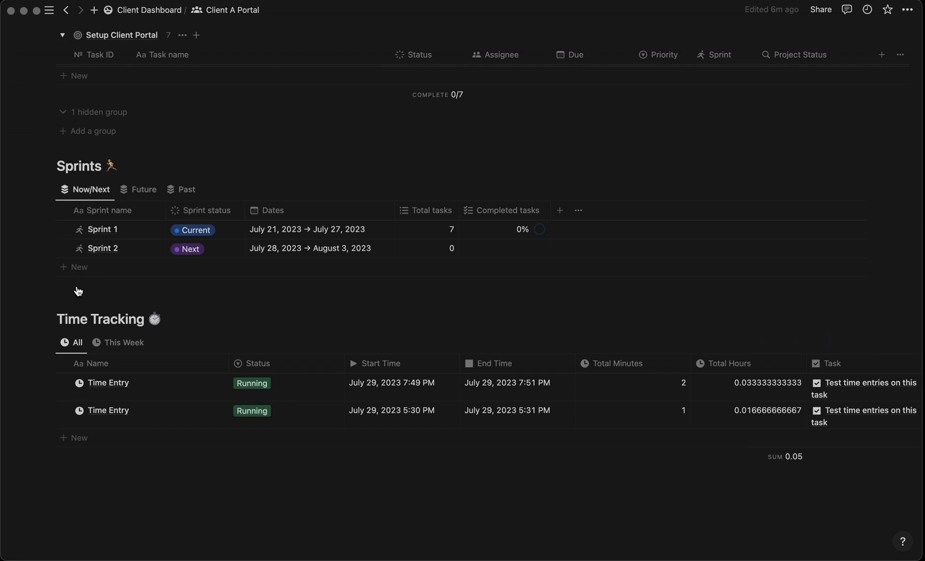
{"action": "scroll", "coordinate": [78, 291], "scroll_direction": "up", "scroll_amount": 15}
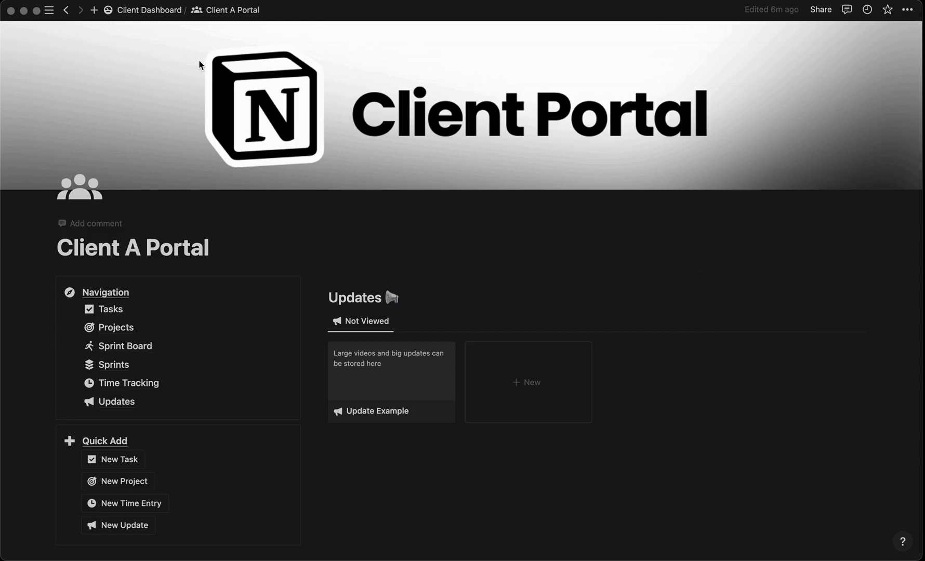
{"action": "left_click", "coordinate": [150, 11]}
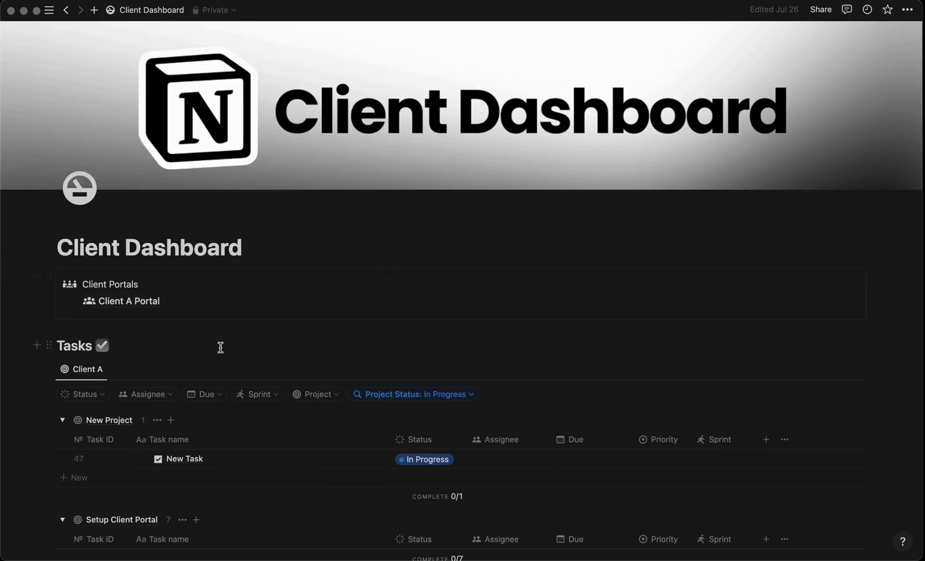
{"action": "scroll", "coordinate": [171, 359], "scroll_direction": "down", "scroll_amount": 10}
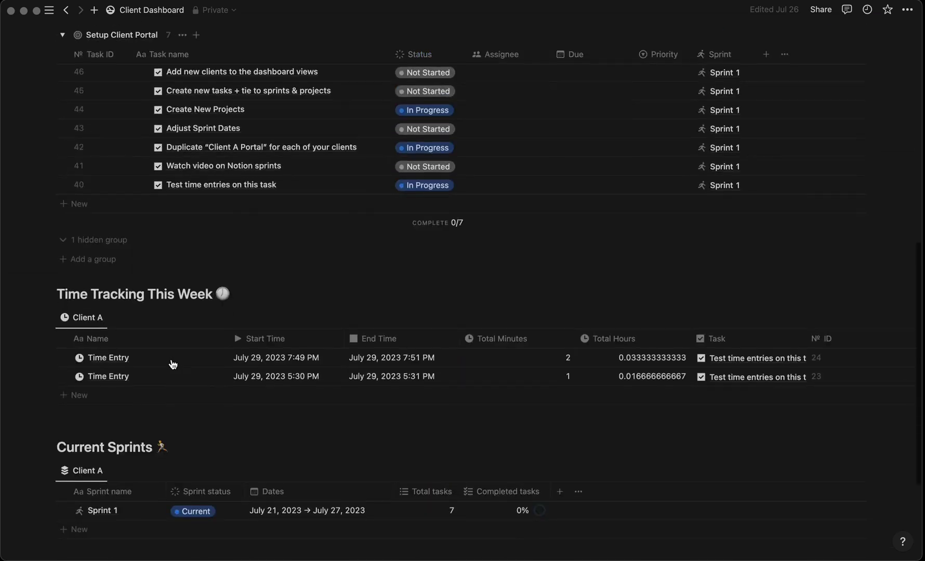
{"action": "scroll", "coordinate": [172, 361], "scroll_direction": "up", "scroll_amount": 6}
{"action": "scroll", "coordinate": [172, 362], "scroll_direction": "up", "scroll_amount": 4}
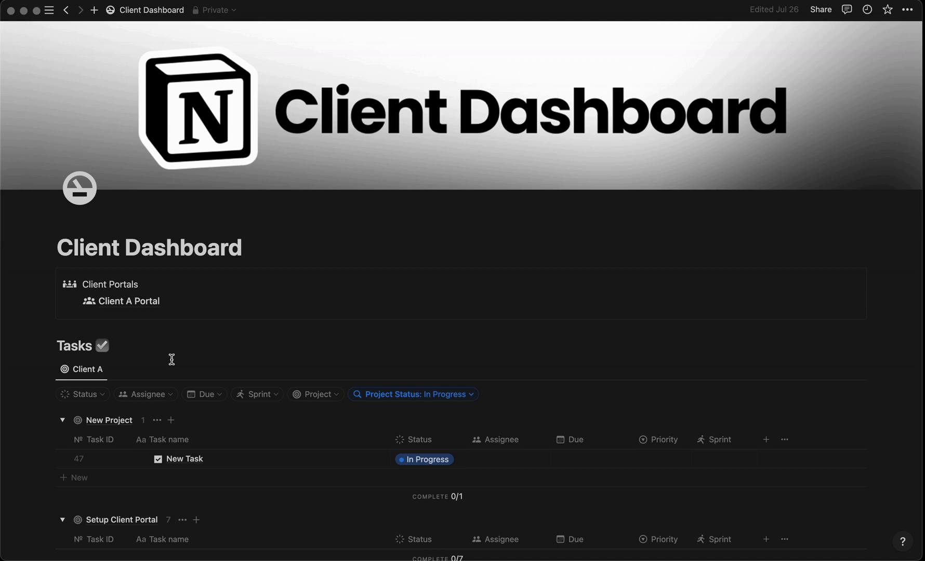
- Duplicate the Client A Portal page and open the copy
{"action": "left_click", "coordinate": [75, 300]}
{"action": "left_click", "coordinate": [136, 218]}
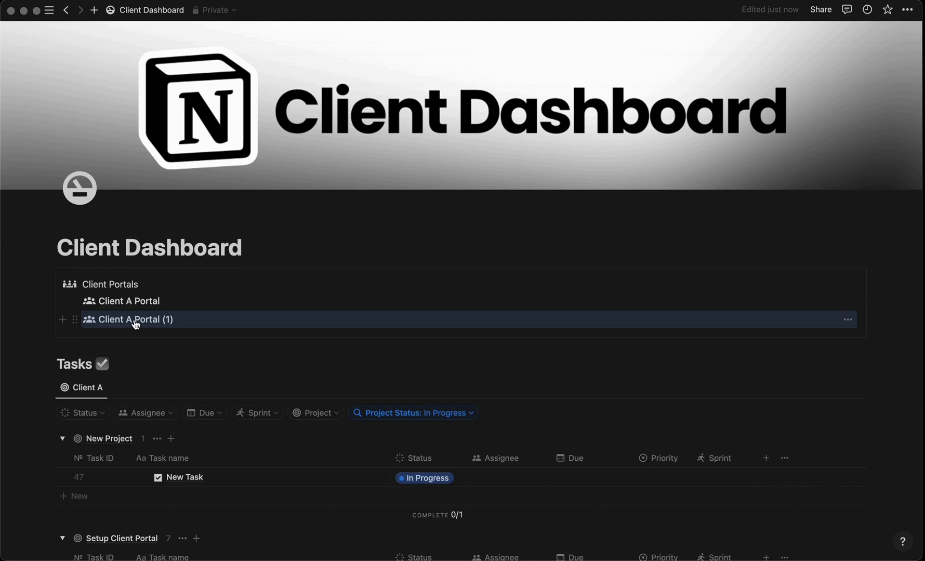
{"action": "left_click", "coordinate": [135, 320]}
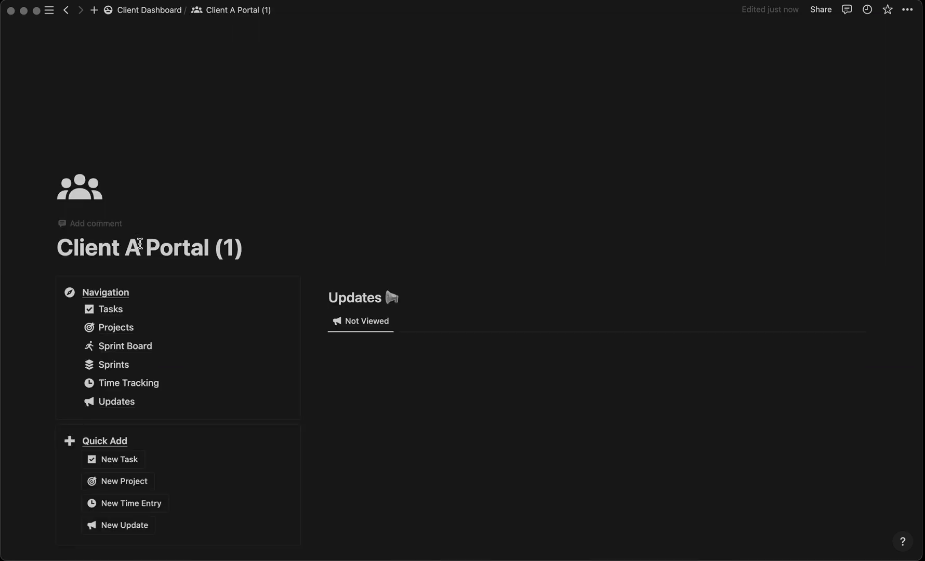
- Retitle the copy 'Client B Portal', dropping the (1) suffix, and scroll through it
{"action": "left_click", "coordinate": [140, 244]}
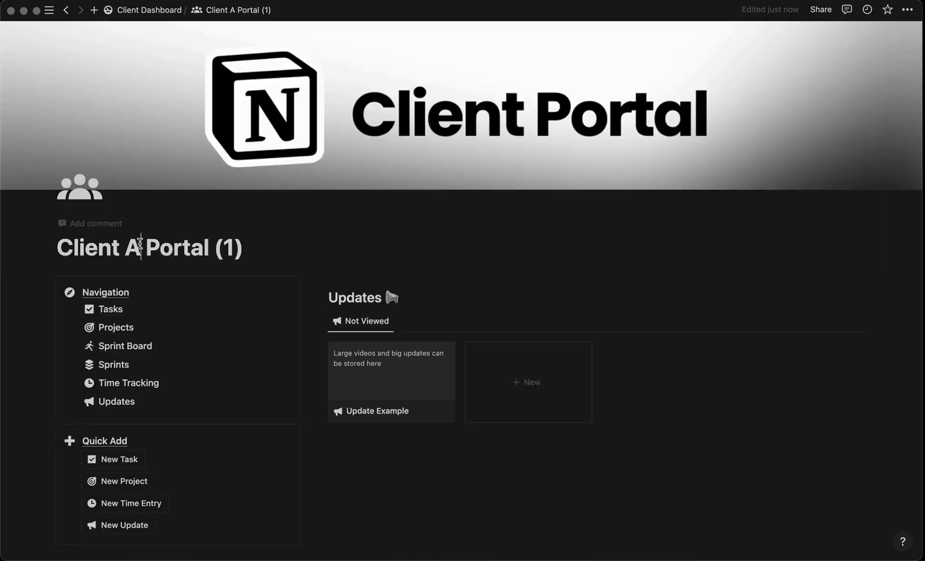
{"action": "key", "text": "BackSpace"}
{"action": "type", "text": "B"}
{"action": "key", "text": "shift+Left"}
{"action": "key", "text": "shift+Left"}
{"action": "key", "text": "shift+Left"}
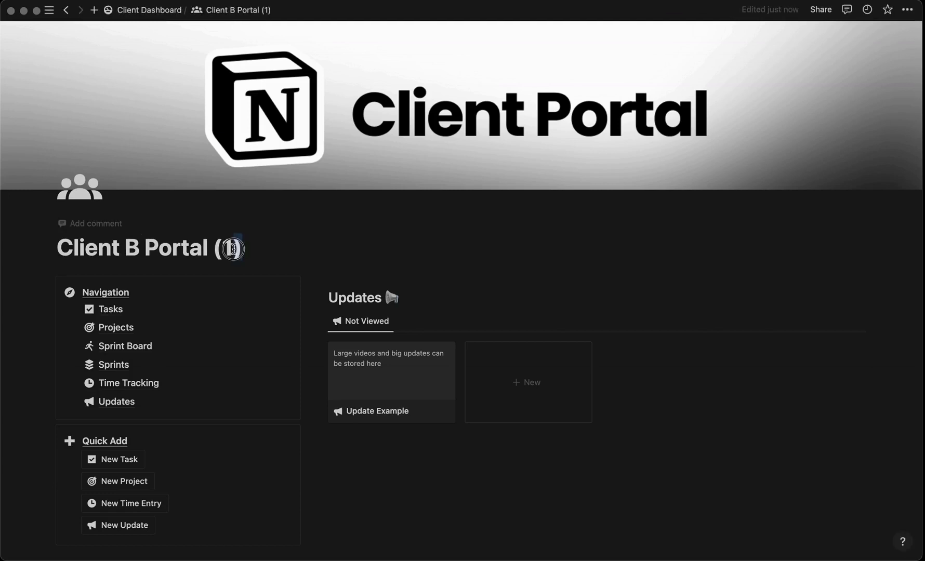
{"action": "key", "text": "BackSpace"}
{"action": "key", "text": "BackSpace"}
{"action": "scroll", "coordinate": [242, 331], "scroll_direction": "down", "scroll_amount": 3}
{"action": "scroll", "coordinate": [243, 331], "scroll_direction": "down", "scroll_amount": 15}
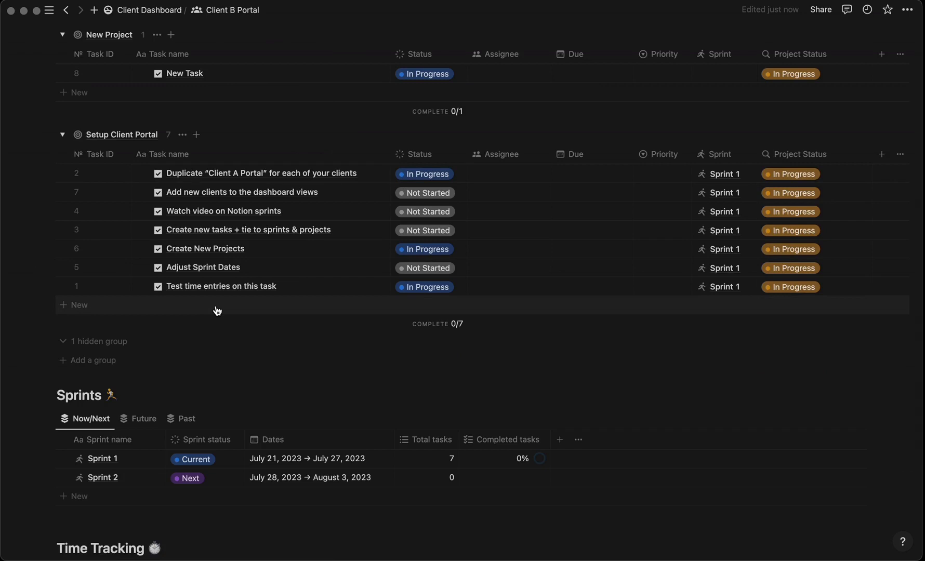
{"action": "scroll", "coordinate": [218, 311], "scroll_direction": "up", "scroll_amount": 1}
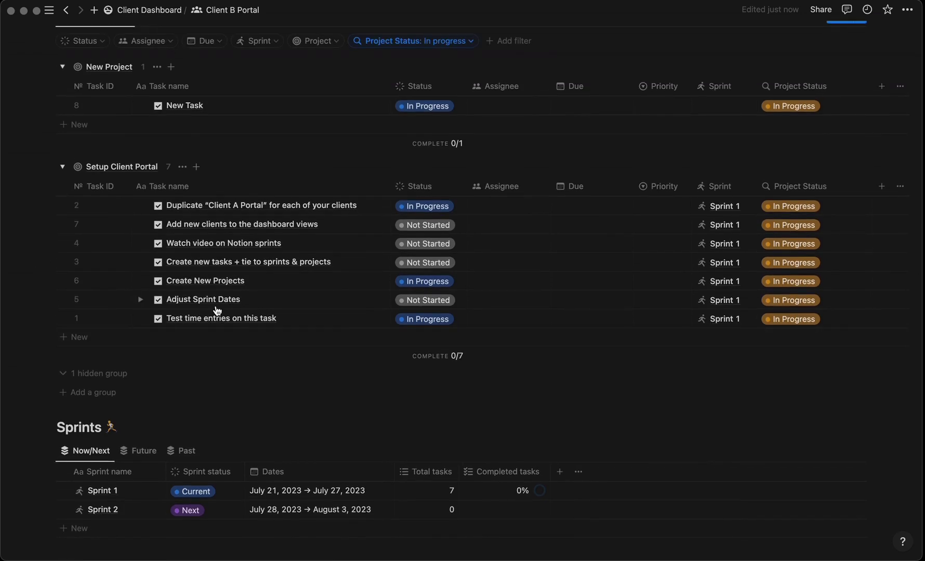
{"action": "scroll", "coordinate": [218, 310], "scroll_direction": "up", "scroll_amount": 7}
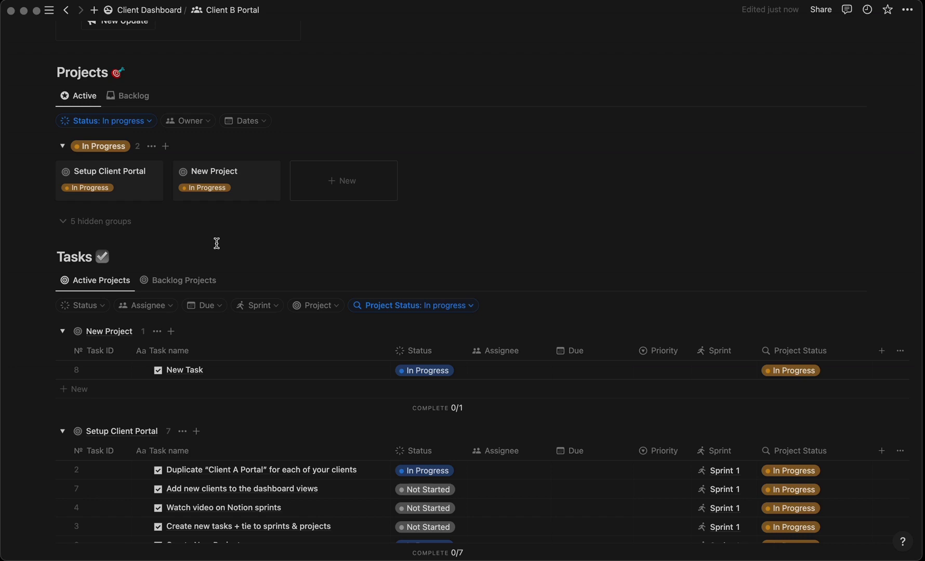
{"action": "scroll", "coordinate": [217, 244], "scroll_direction": "down", "scroll_amount": 4}
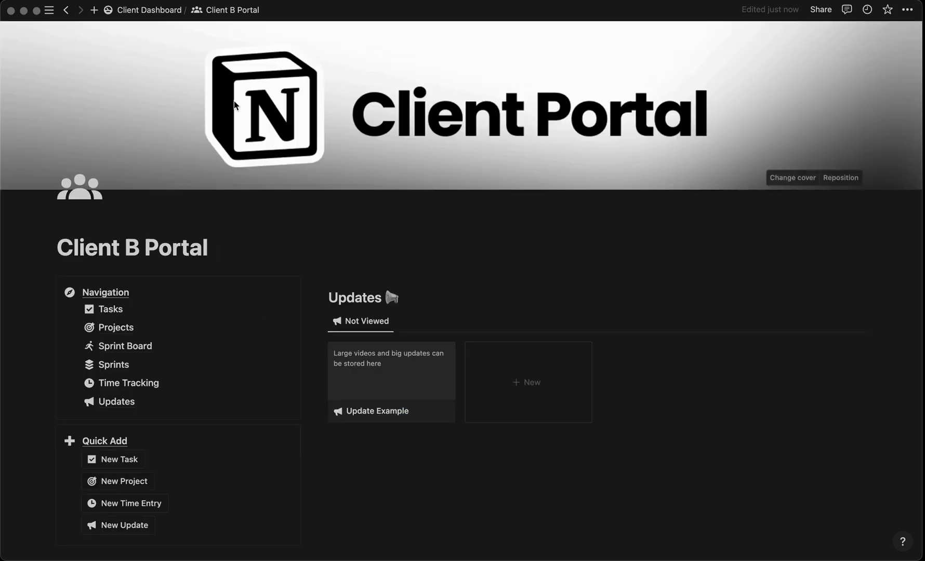
- Add a view named 'Client B' to the dashboard's Tasks table, based on By project
{"action": "left_click", "coordinate": [156, 11]}
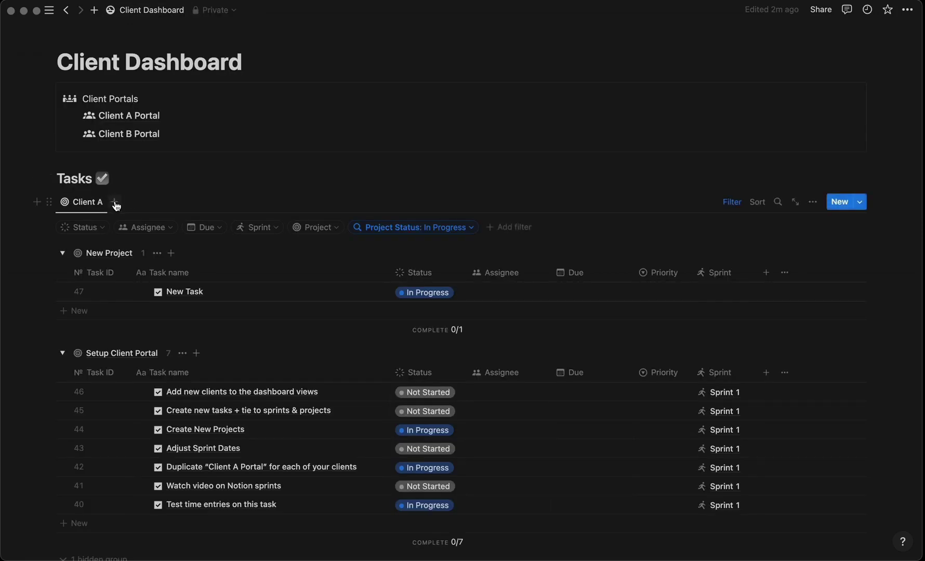
{"action": "left_click", "coordinate": [115, 203]}
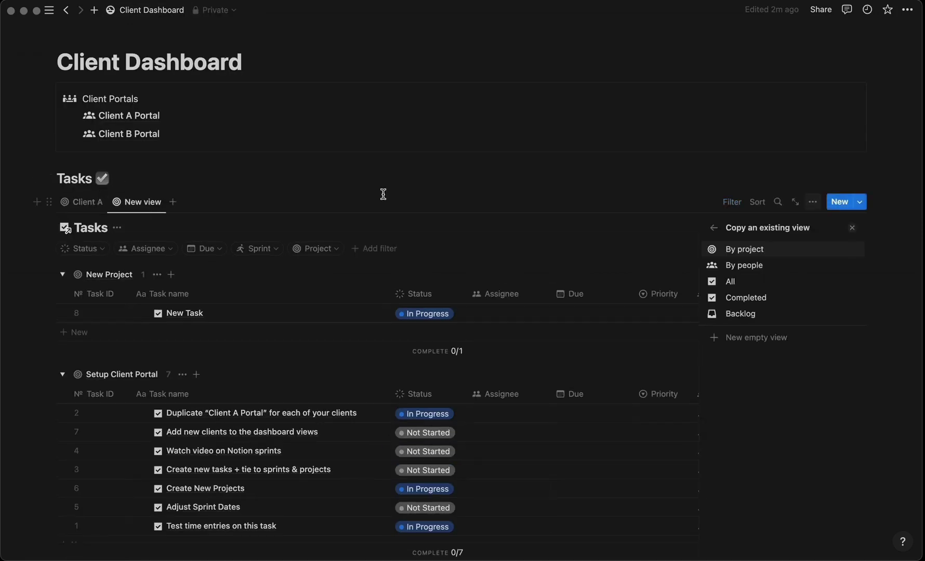
{"action": "left_click", "coordinate": [142, 203]}
{"action": "left_click", "coordinate": [164, 229]}
{"action": "key", "text": "BackSpace"}
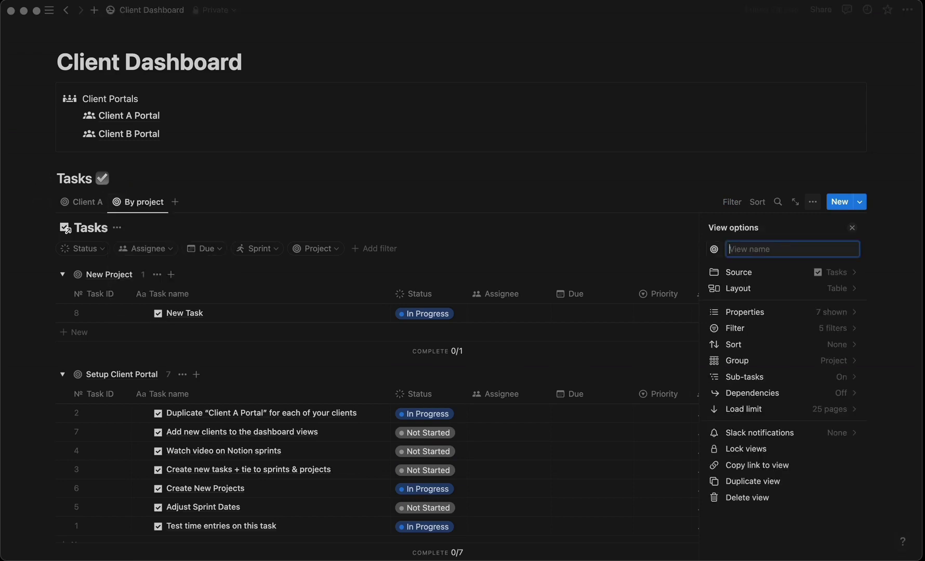
{"action": "type", "text": "Client B"}
{"action": "key", "text": "Return"}
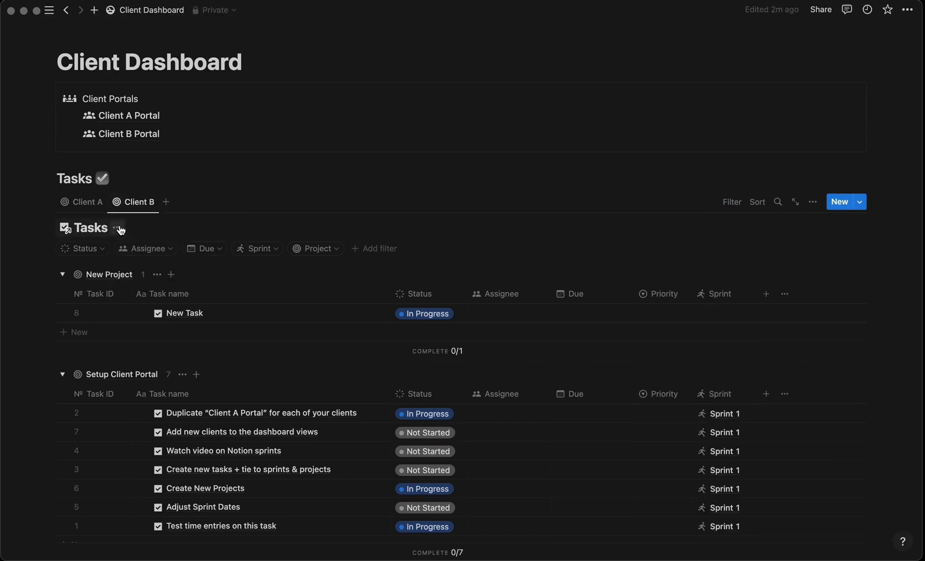
- Hide the Tasks database title and filter the Client B view to Project Status In Progress
{"action": "left_click", "coordinate": [117, 228]}
{"action": "left_click", "coordinate": [126, 287]}
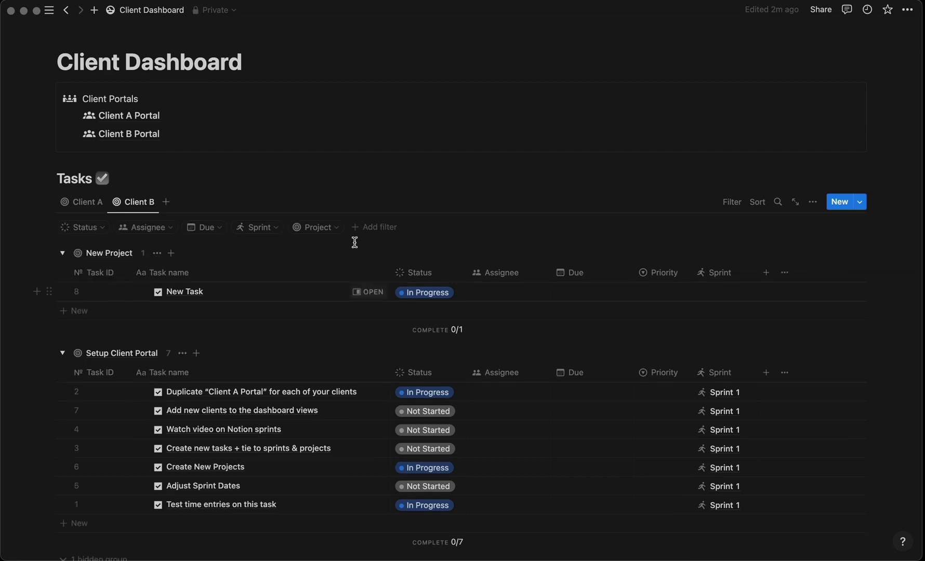
{"action": "left_click", "coordinate": [368, 228]}
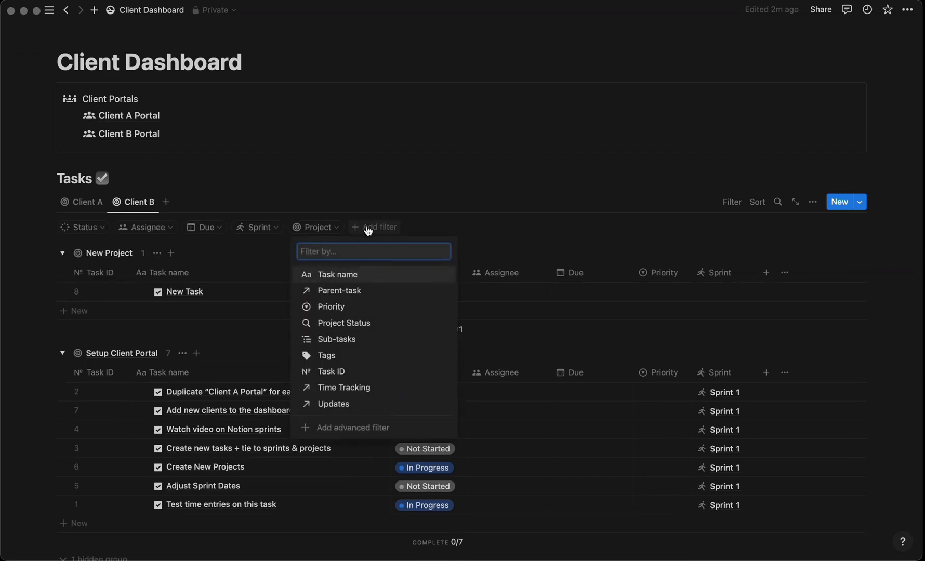
{"action": "left_click", "coordinate": [345, 324]}
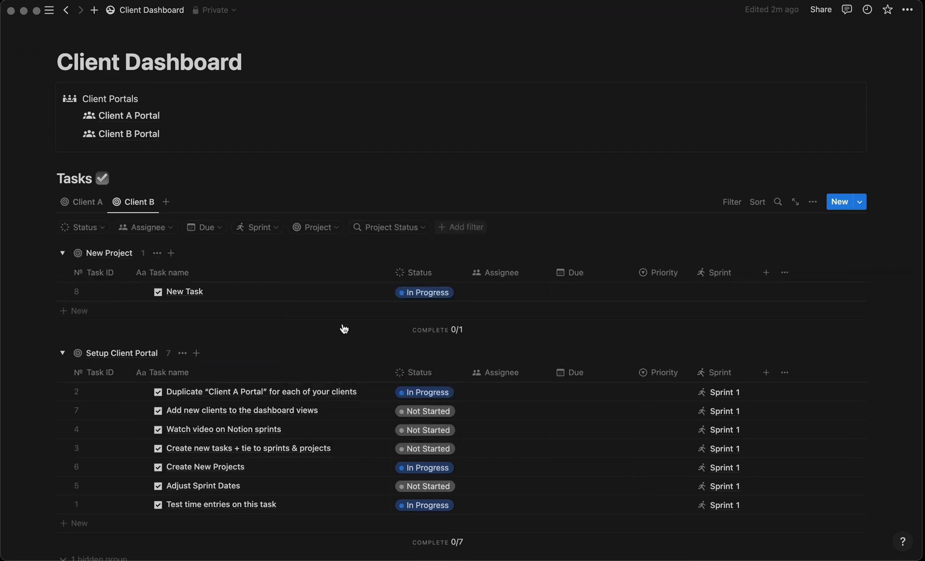
{"action": "left_click", "coordinate": [327, 295]}
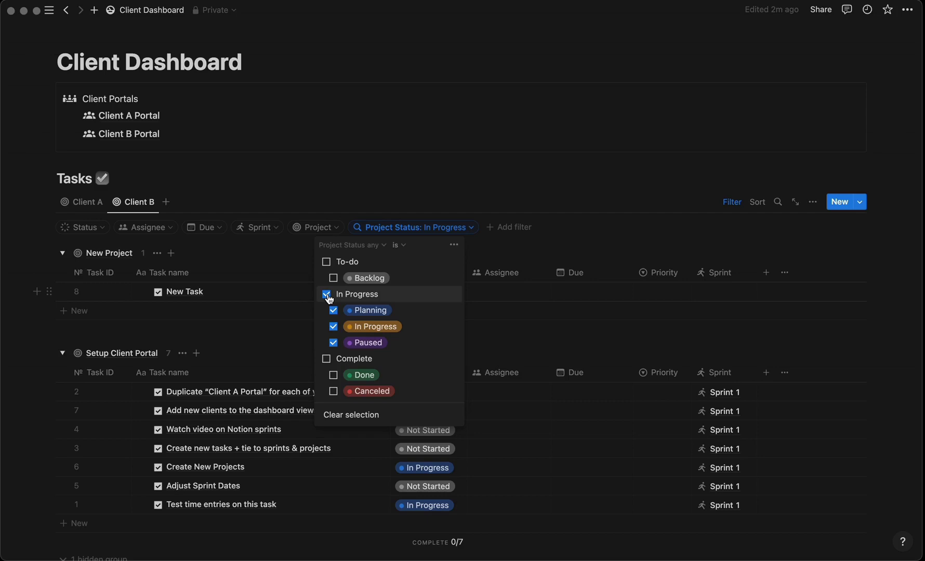
- Show the filters on Time Tracking This Week (Start Time this week) and Current Sprints (Current)
{"action": "scroll", "coordinate": [302, 351], "scroll_direction": "down", "scroll_amount": 6}
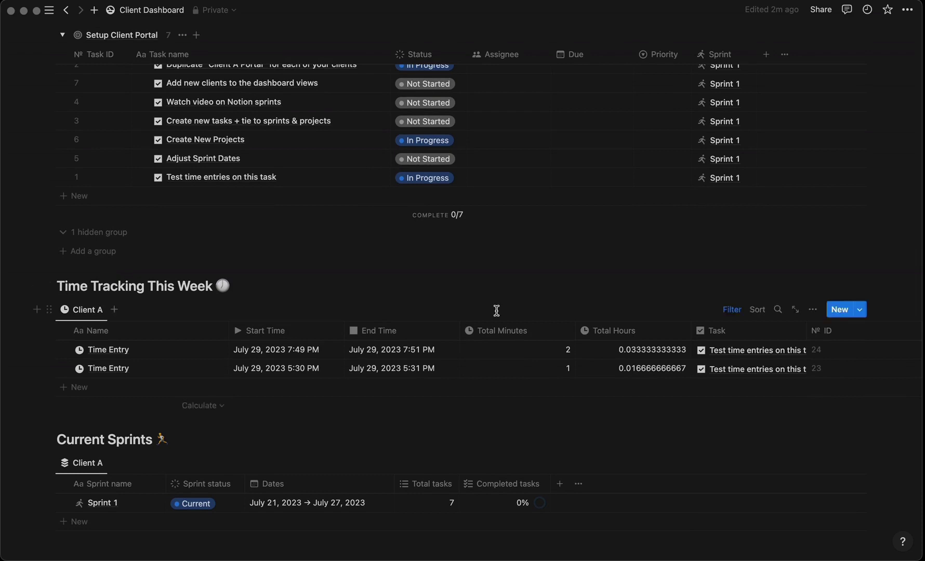
{"action": "left_click", "coordinate": [731, 311]}
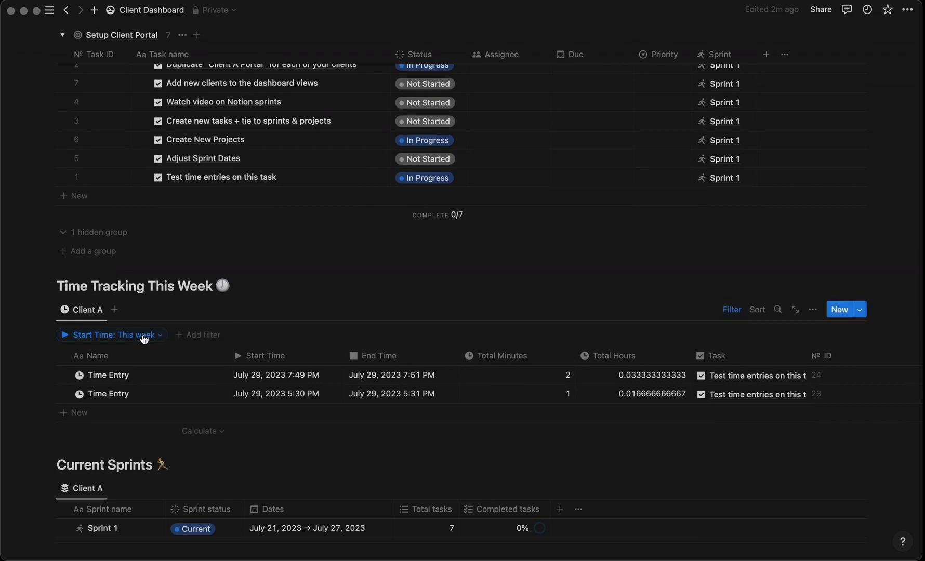
{"action": "scroll", "coordinate": [144, 338], "scroll_direction": "down", "scroll_amount": 4}
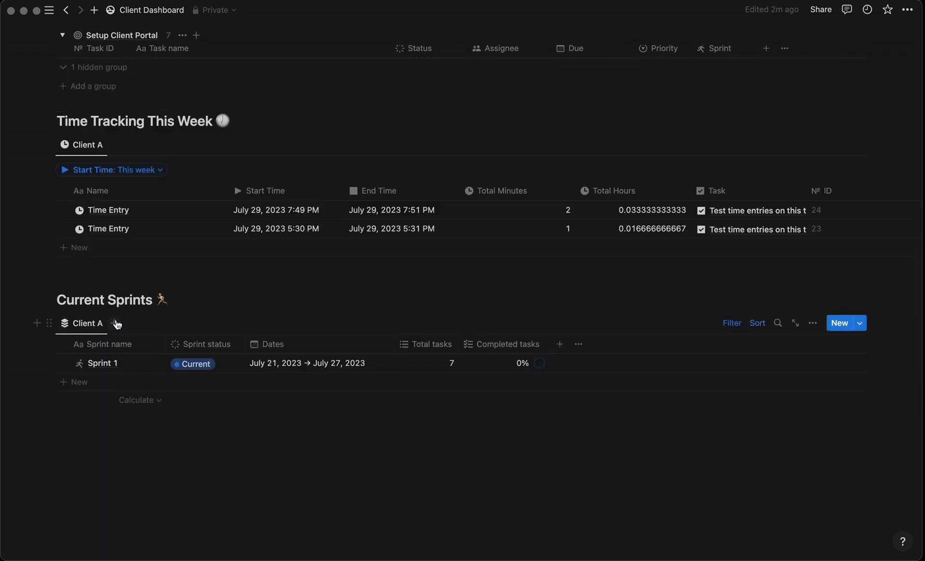
{"action": "left_click", "coordinate": [732, 323]}
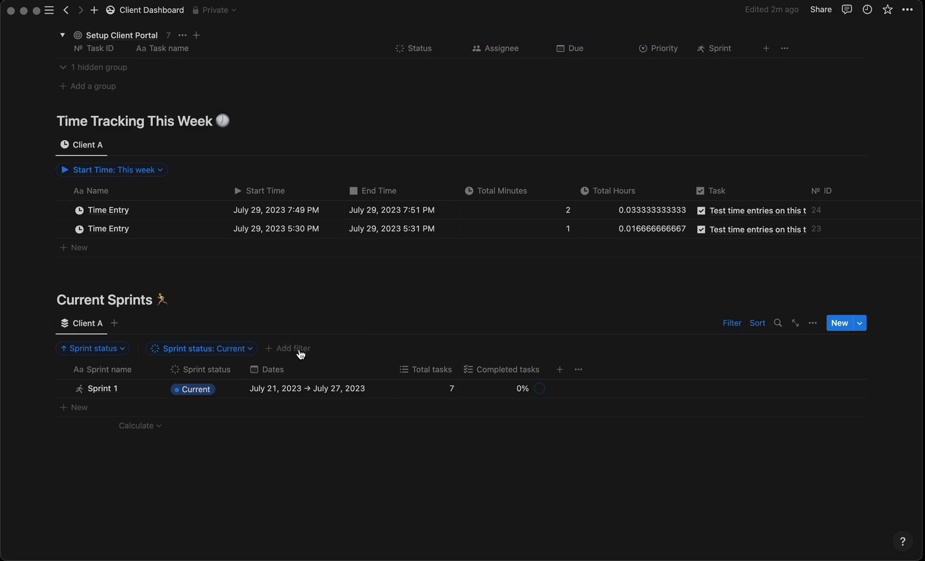